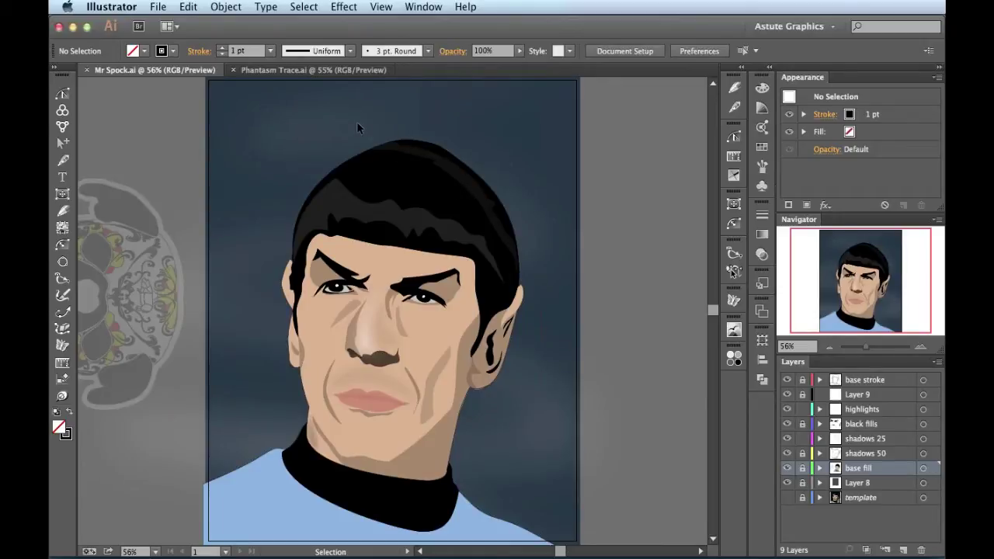
Step: Switch to the blank Phantasm Trace.ai document with its single Artwork layer
{"action": "left_click", "coordinate": [318, 70]}
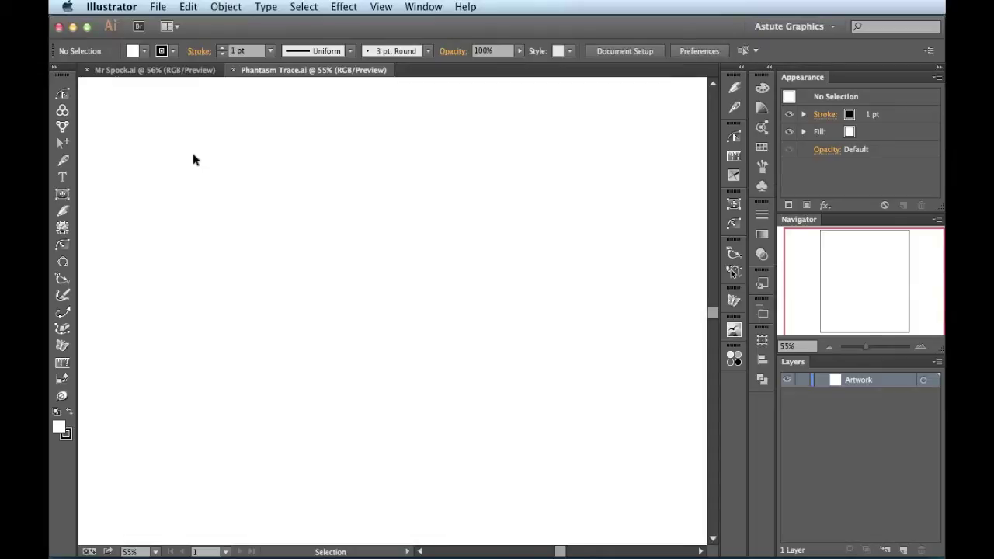
Step: Select Mr Spock.psd from the 30 folder in the File > Place dialog
{"action": "left_click", "coordinate": [160, 7]}
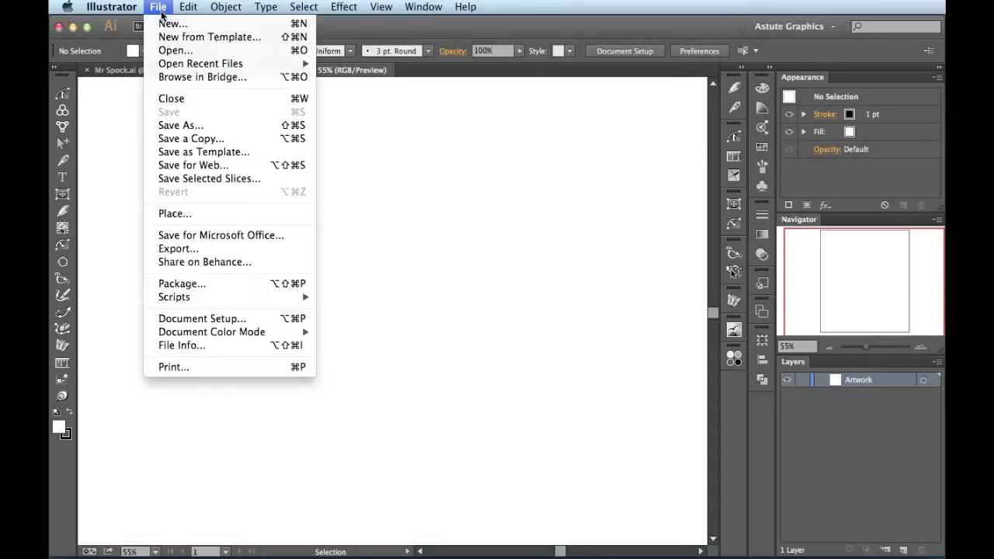
{"action": "left_click", "coordinate": [234, 214]}
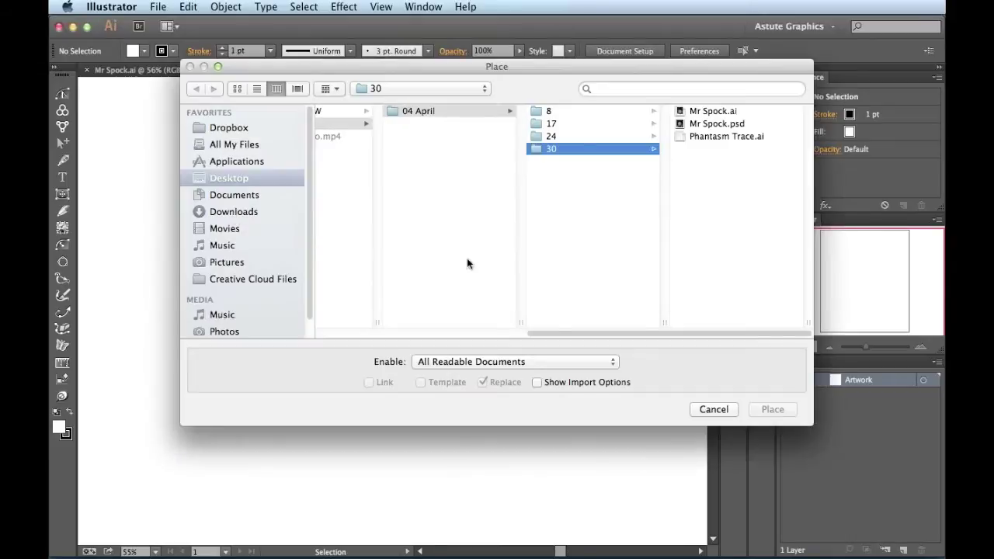
{"action": "left_click", "coordinate": [720, 122]}
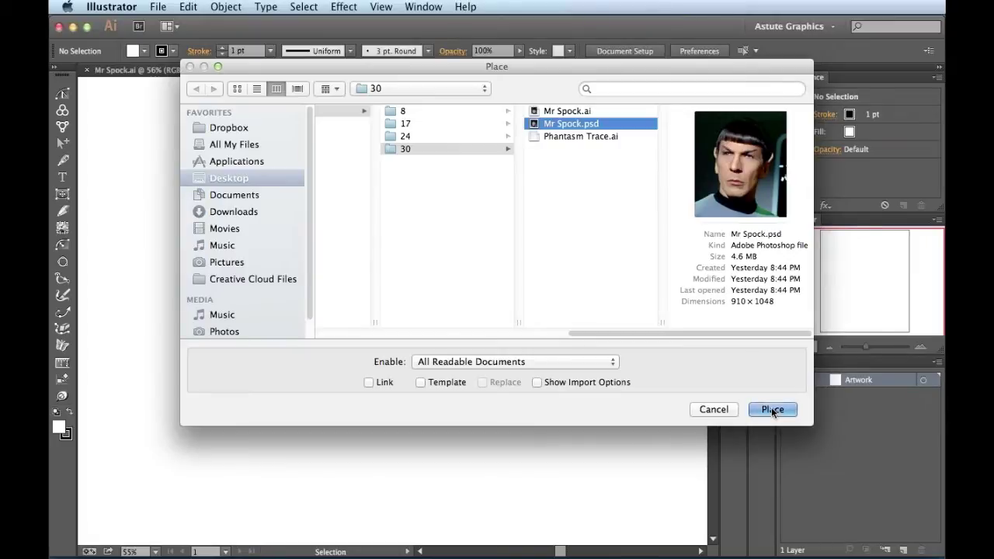
Step: Place the Mr Spock photo on the artboard and nudge it slightly down and right
{"action": "left_click", "coordinate": [773, 410]}
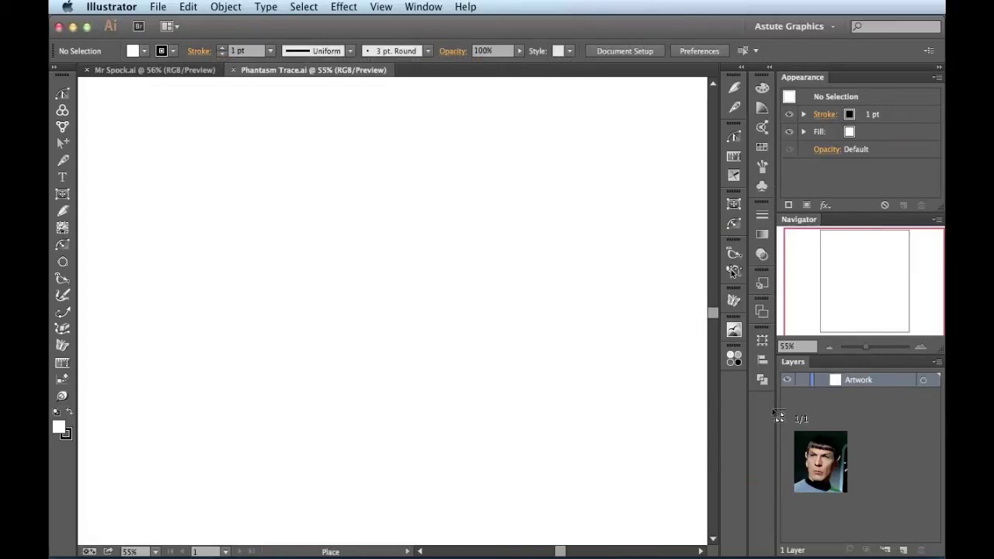
{"action": "left_click", "coordinate": [166, 82]}
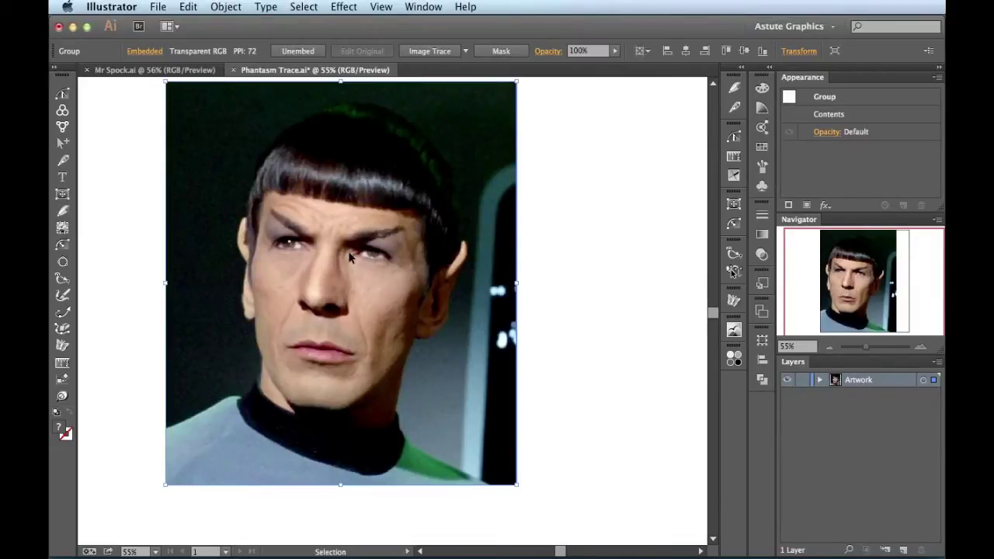
{"action": "mouse_move", "coordinate": [350, 256]}
{"action": "left_mouse_down"}
{"action": "mouse_move", "coordinate": [366, 289]}
{"action": "mouse_move", "coordinate": [358, 274]}
{"action": "left_mouse_up"}
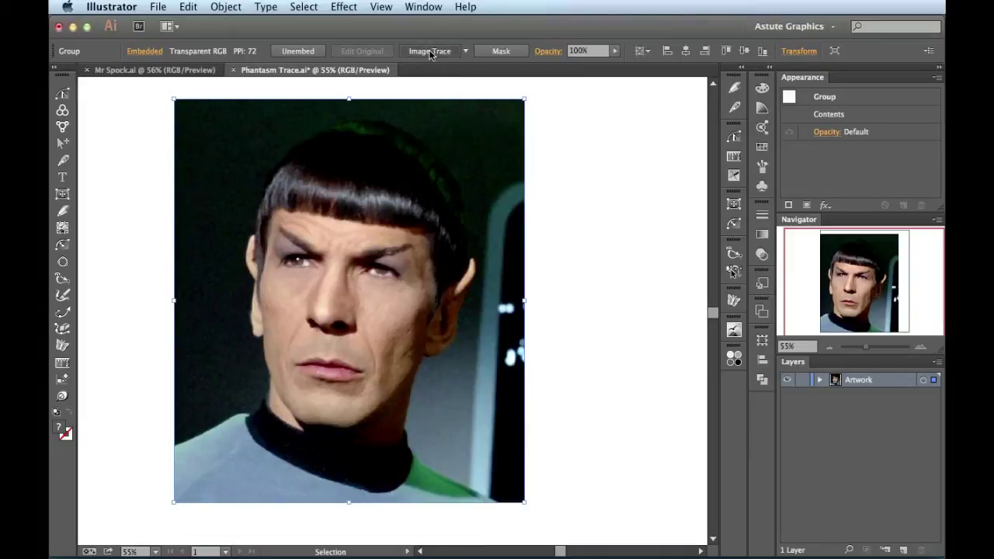
Step: Image Trace the Spock photo to black and white at threshold 128, showing advanced settings
{"action": "left_click", "coordinate": [430, 51]}
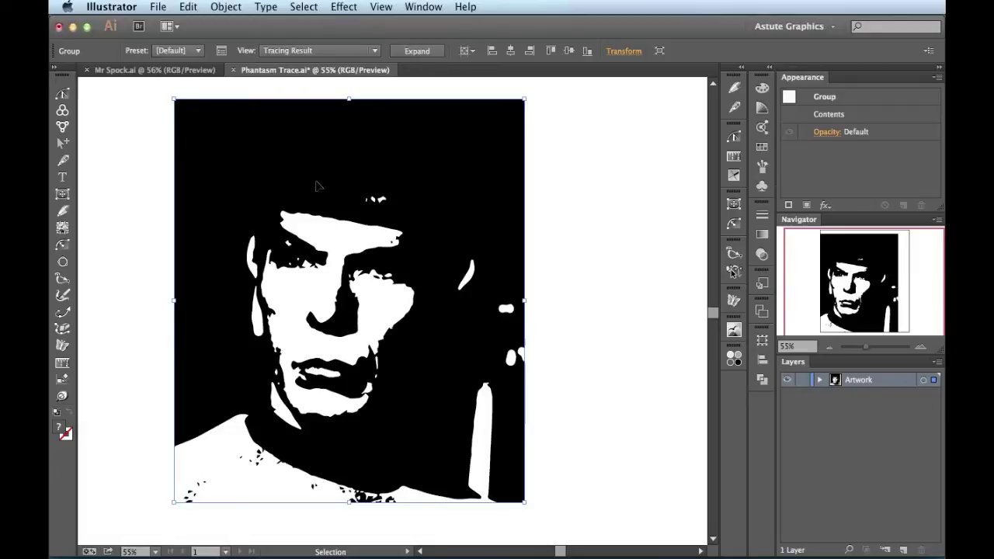
{"action": "left_click", "coordinate": [224, 54]}
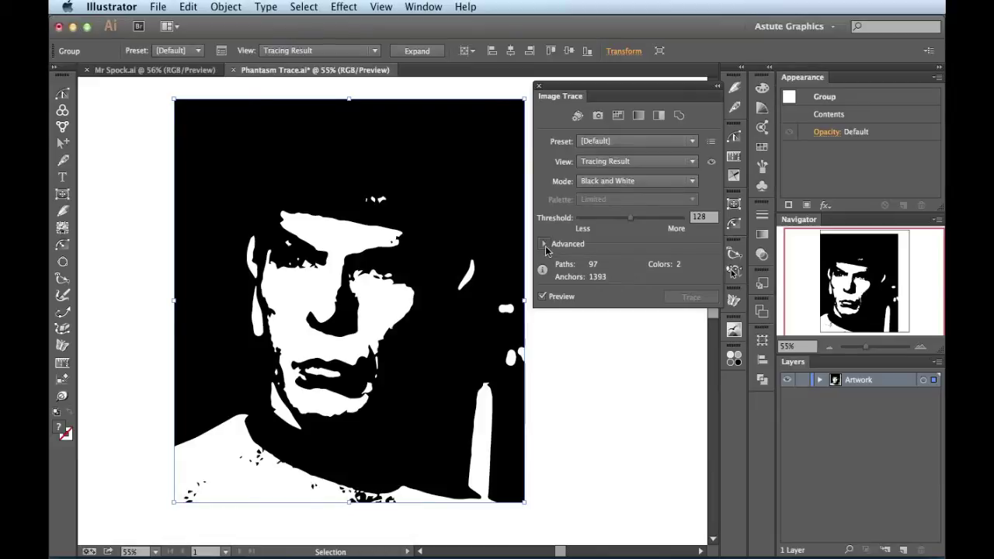
{"action": "left_click", "coordinate": [544, 244]}
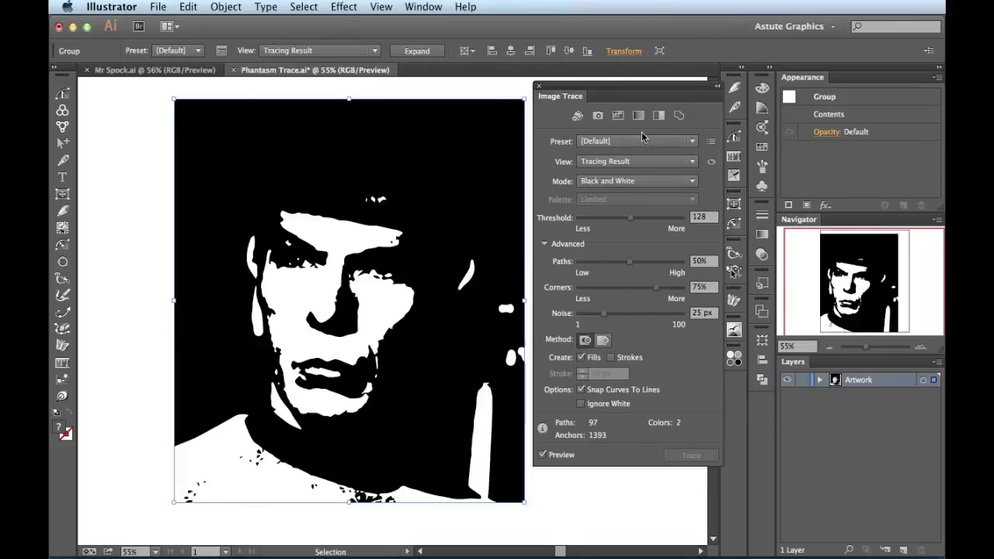
Step: Close Image Trace settings and drill into the tracing's Contents to target its underlying Image
{"action": "left_click", "coordinate": [538, 87]}
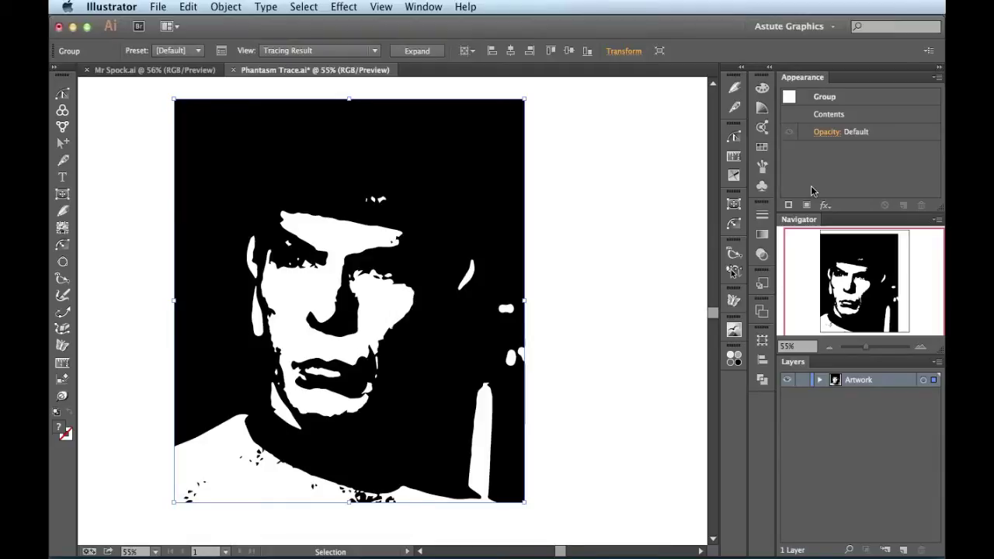
{"action": "double_click", "coordinate": [854, 109]}
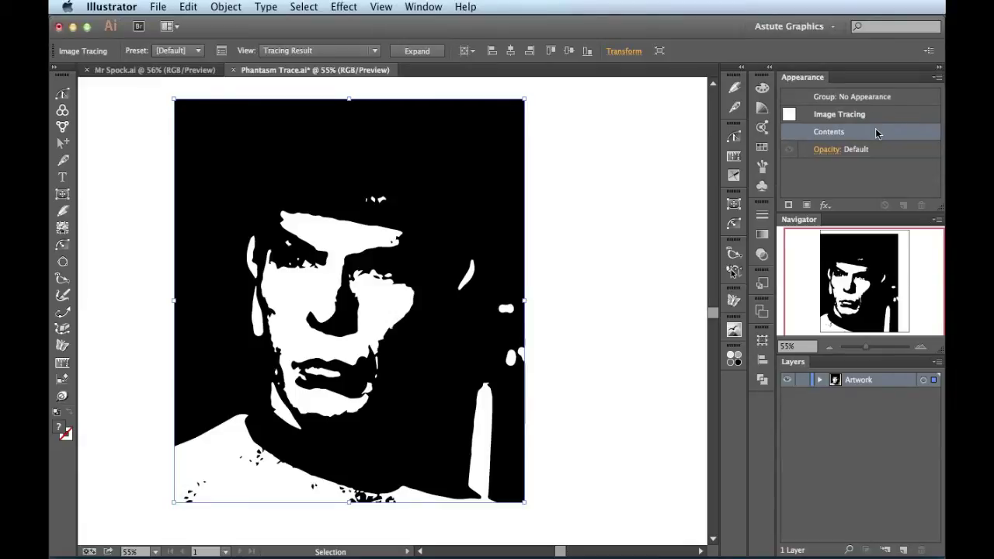
{"action": "double_click", "coordinate": [875, 131]}
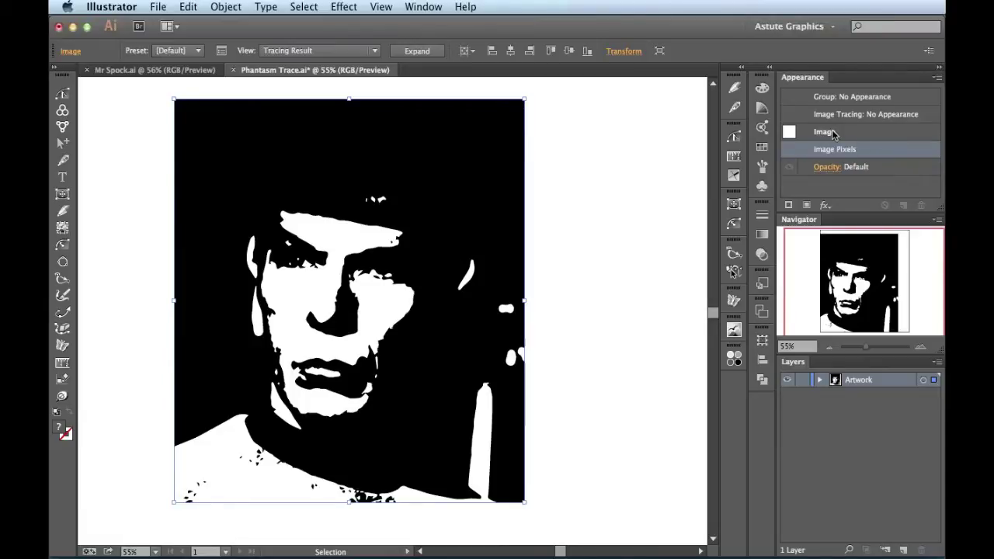
{"action": "left_click", "coordinate": [856, 133]}
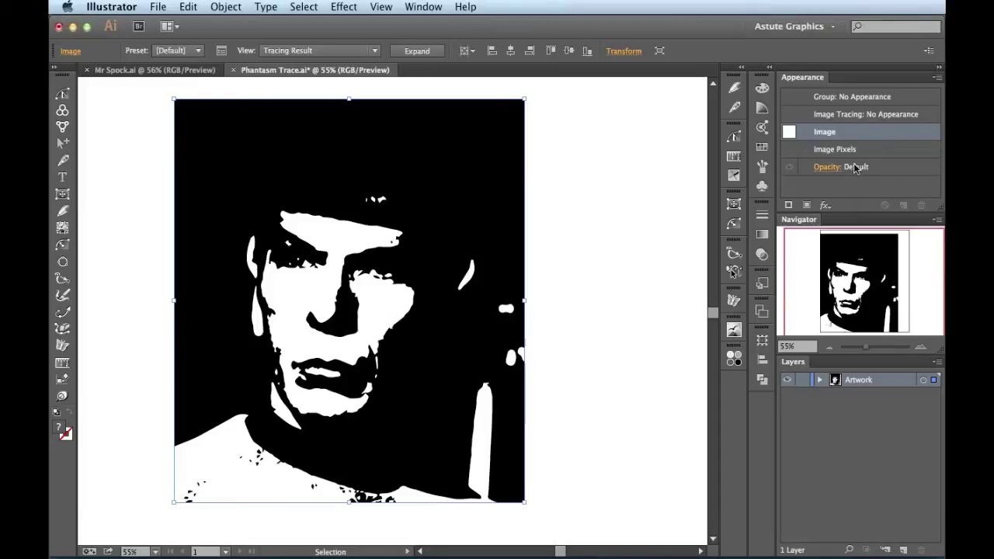
Step: Add Phantasm Levels to the image with input black 9, midtone 1.96 and white 243
{"action": "left_click", "coordinate": [825, 207]}
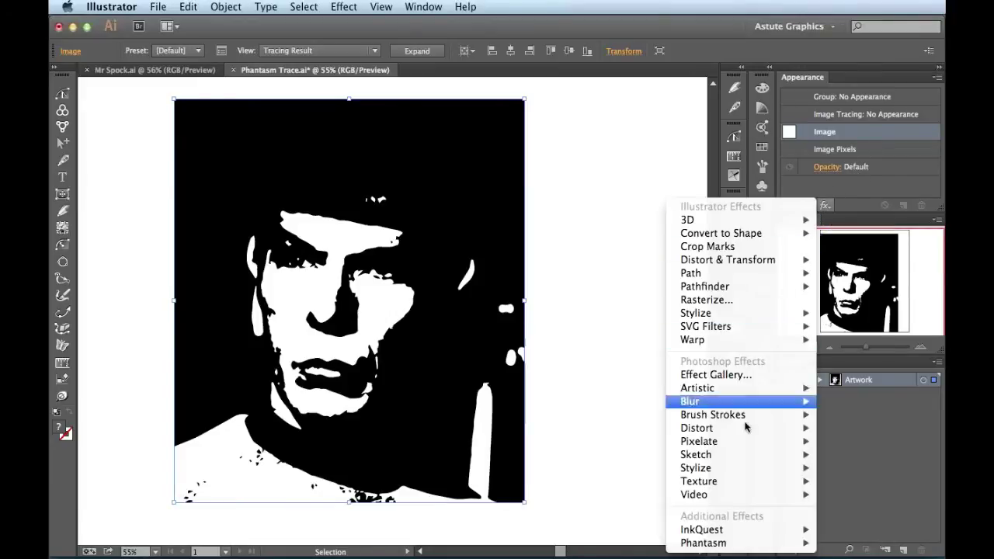
{"action": "mouse_move", "coordinate": [722, 543]}
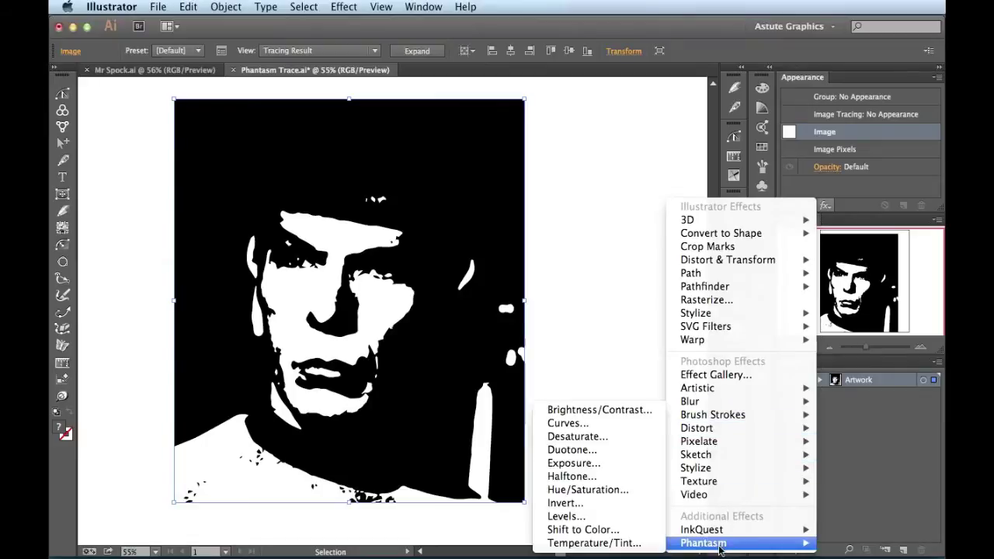
{"action": "left_click", "coordinate": [628, 522]}
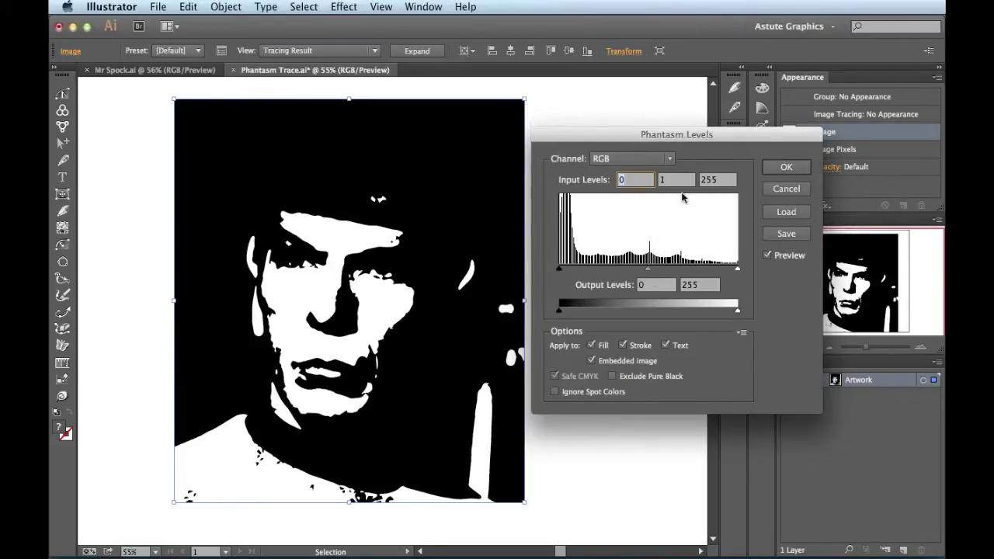
{"action": "mouse_move", "coordinate": [729, 136]}
{"action": "left_mouse_down"}
{"action": "mouse_move", "coordinate": [715, 136]}
{"action": "mouse_move", "coordinate": [725, 135]}
{"action": "left_mouse_up"}
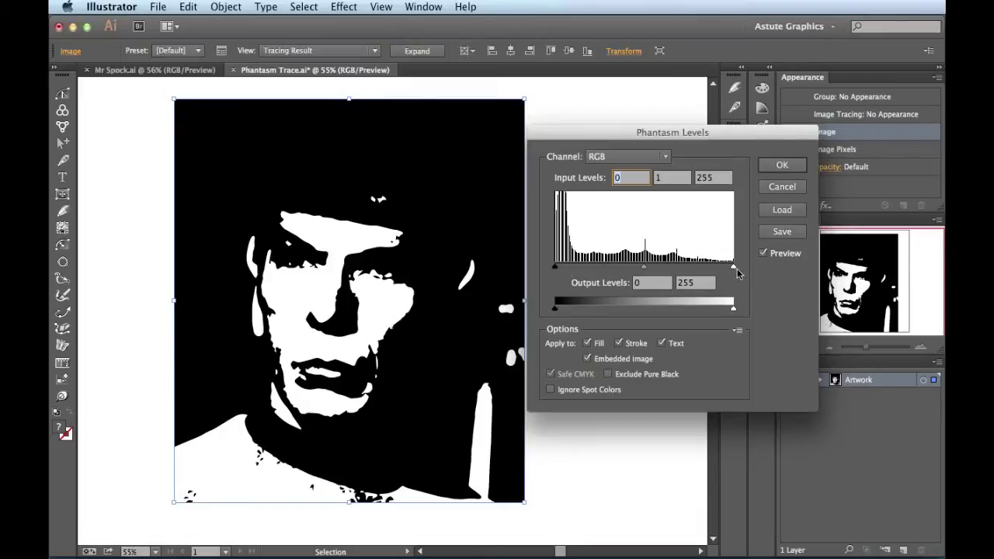
{"action": "left_click_drag", "start_coordinate": [734, 264], "coordinate": [724, 266]}
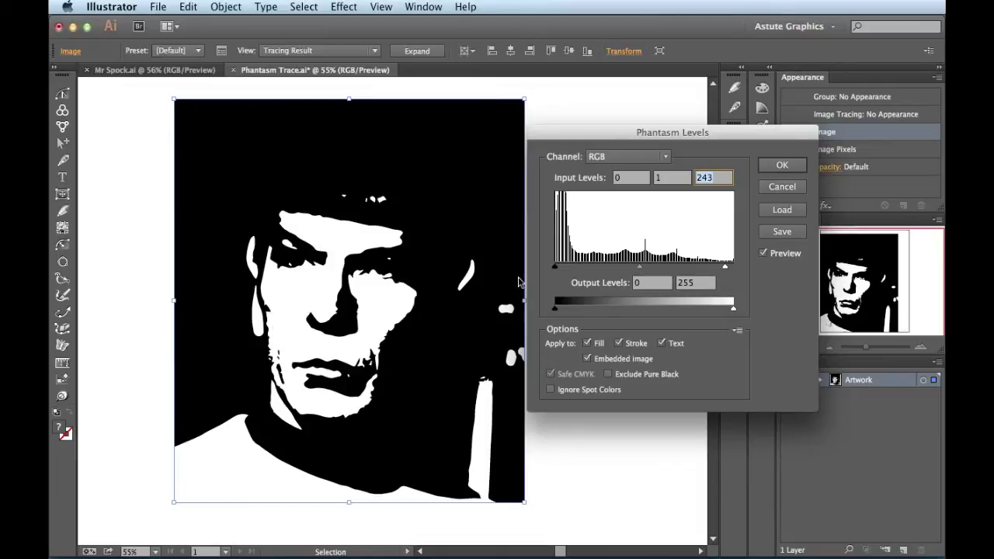
{"action": "left_click_drag", "start_coordinate": [554, 265], "coordinate": [561, 267]}
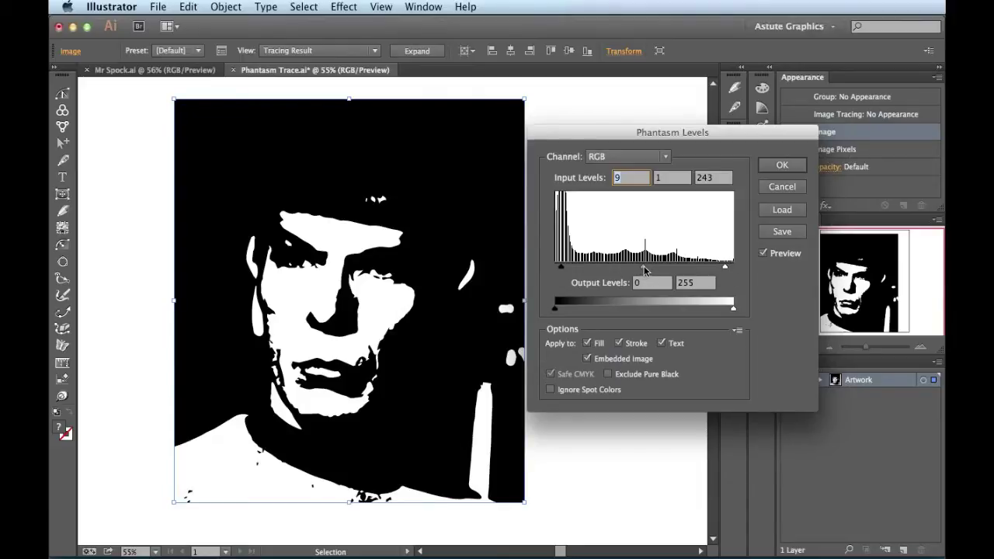
{"action": "left_click", "coordinate": [644, 268]}
{"action": "left_click_drag", "start_coordinate": [644, 268], "coordinate": [595, 269]}
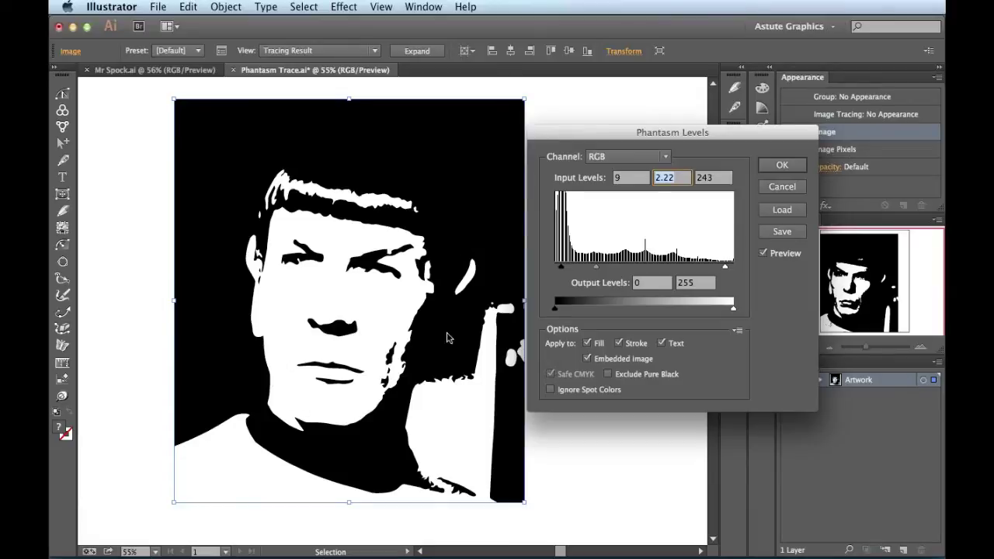
{"action": "left_click_drag", "start_coordinate": [598, 268], "coordinate": [603, 272]}
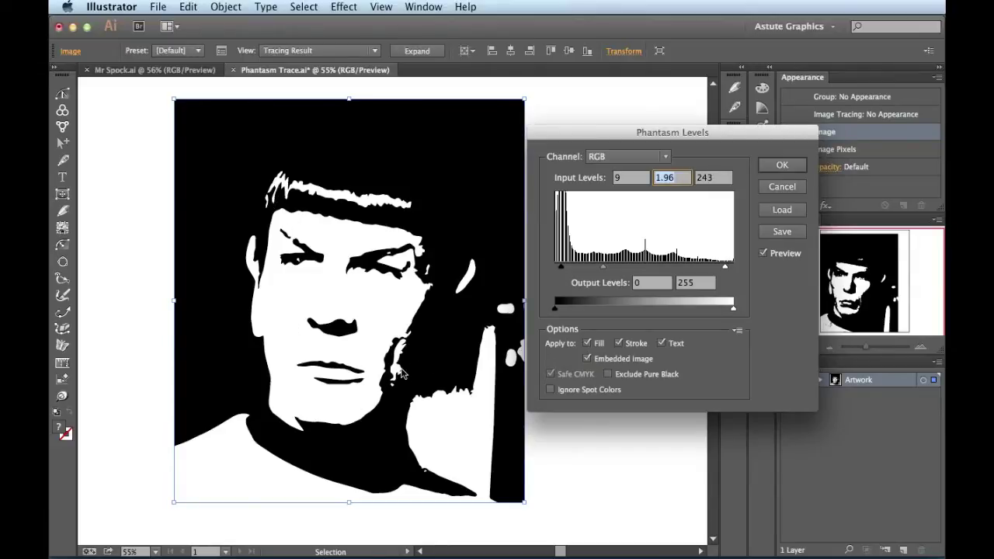
{"action": "left_click", "coordinate": [782, 167]}
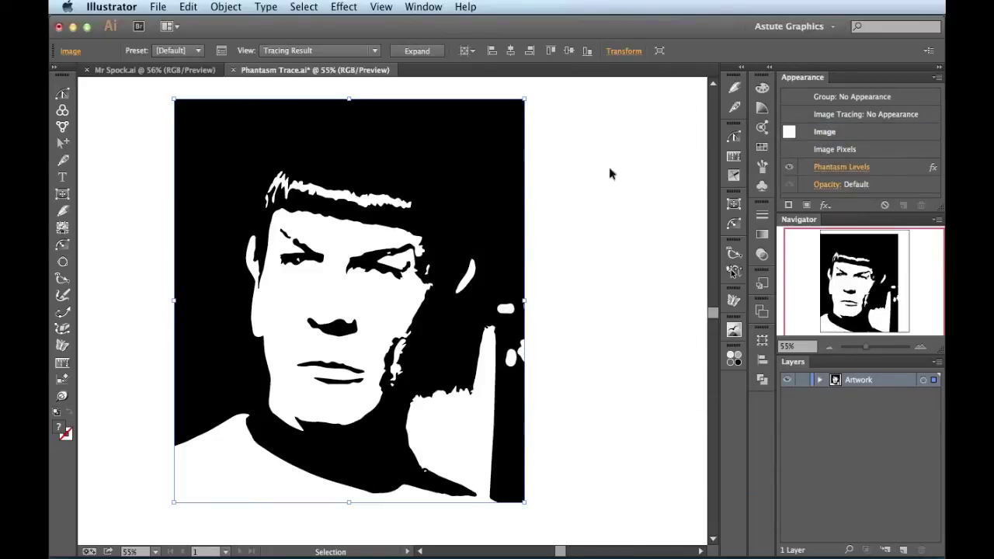
Step: Expand the tracing and zoom in close on a traced edge at the ear tip
{"action": "left_click", "coordinate": [432, 52]}
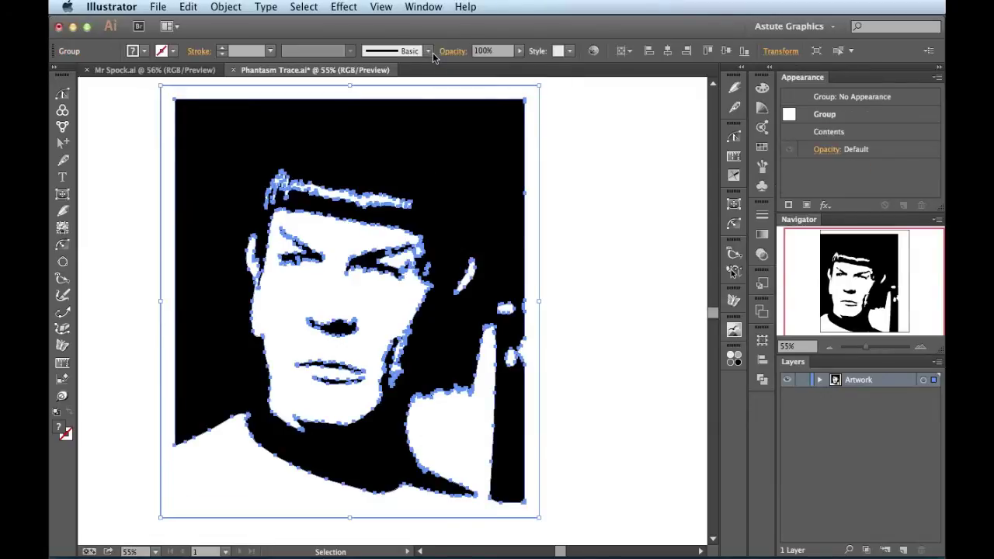
{"action": "left_click", "coordinate": [619, 282]}
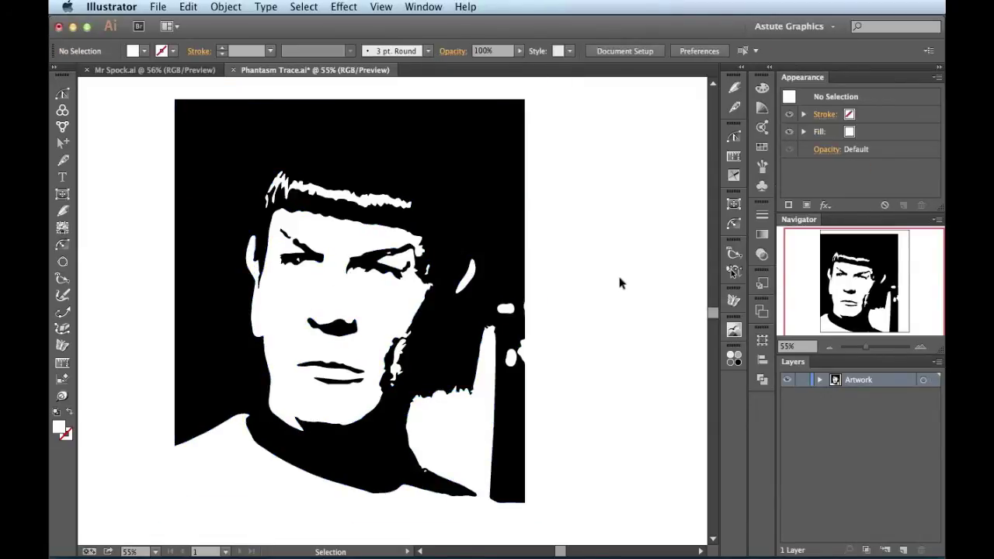
{"action": "key", "text": "z"}
{"action": "left_click_drag", "start_coordinate": [410, 229], "coordinate": [465, 273]}
{"action": "key", "text": "v"}
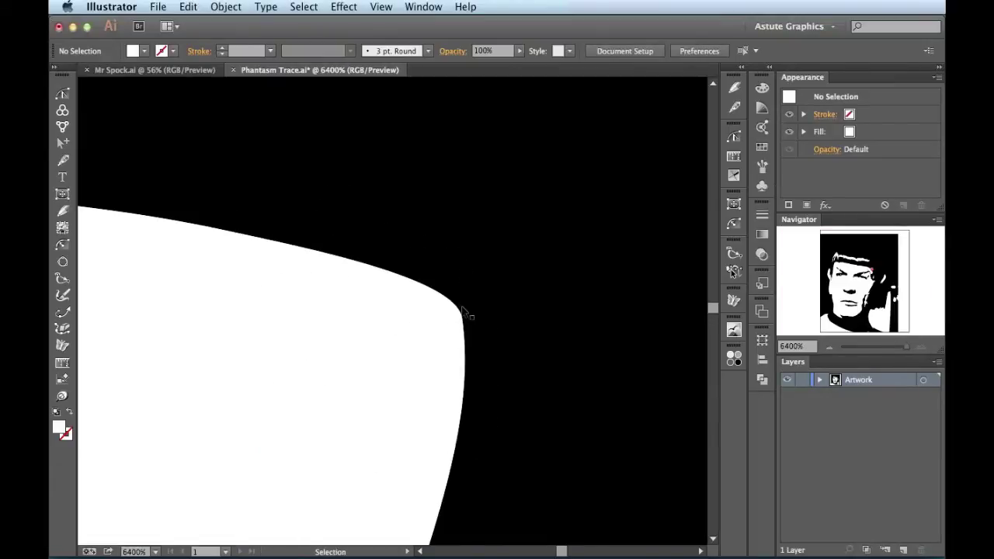
Step: Fit the whole artboard in view, pan slightly, and select the traced portrait
{"action": "key", "text": "super+0"}
{"action": "key", "text": "space"}
{"action": "left_click_drag", "start_coordinate": [361, 341], "coordinate": [390, 327]}
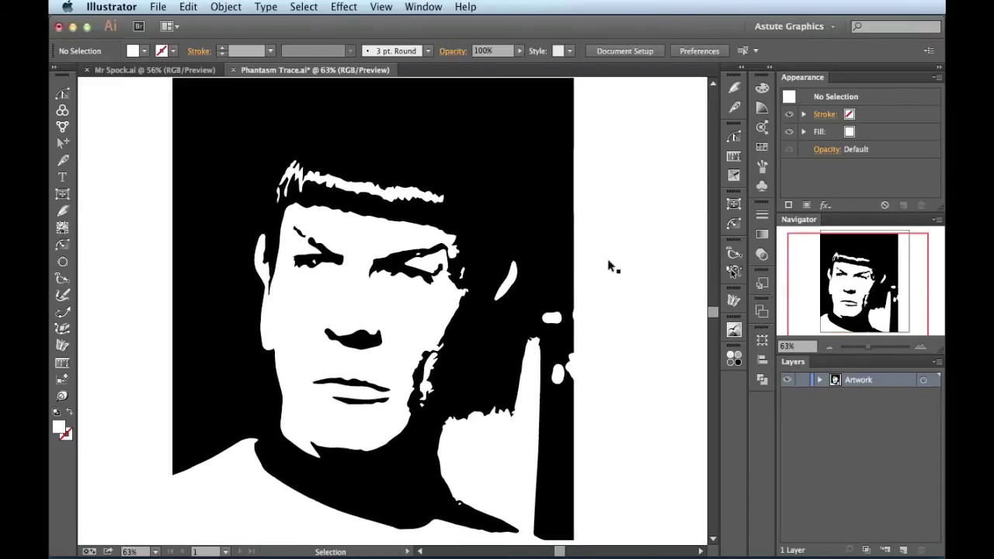
{"action": "key", "text": "super+a"}
{"action": "key", "text": "z"}
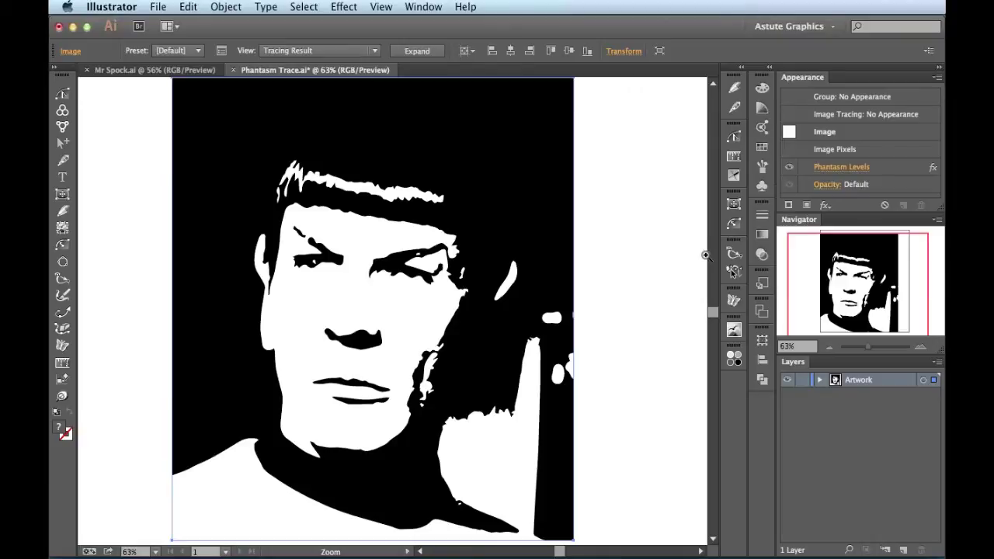
{"action": "left_click", "coordinate": [221, 51]}
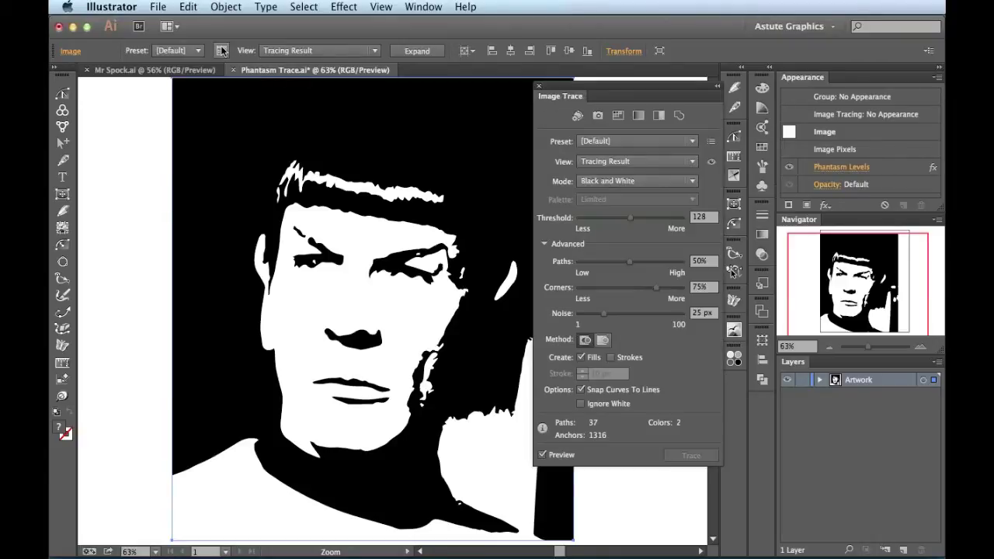
{"action": "left_click", "coordinate": [539, 86]}
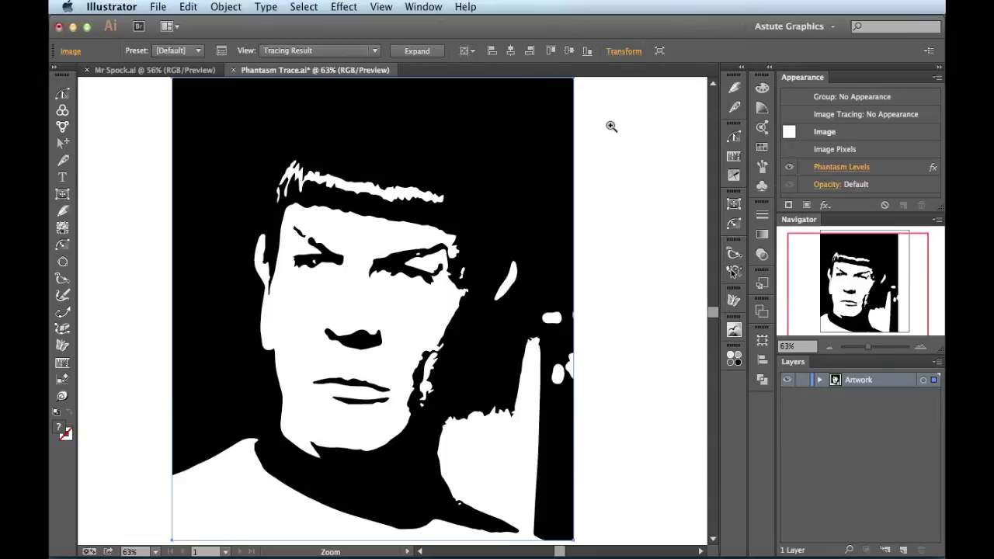
{"action": "left_click", "coordinate": [836, 169]}
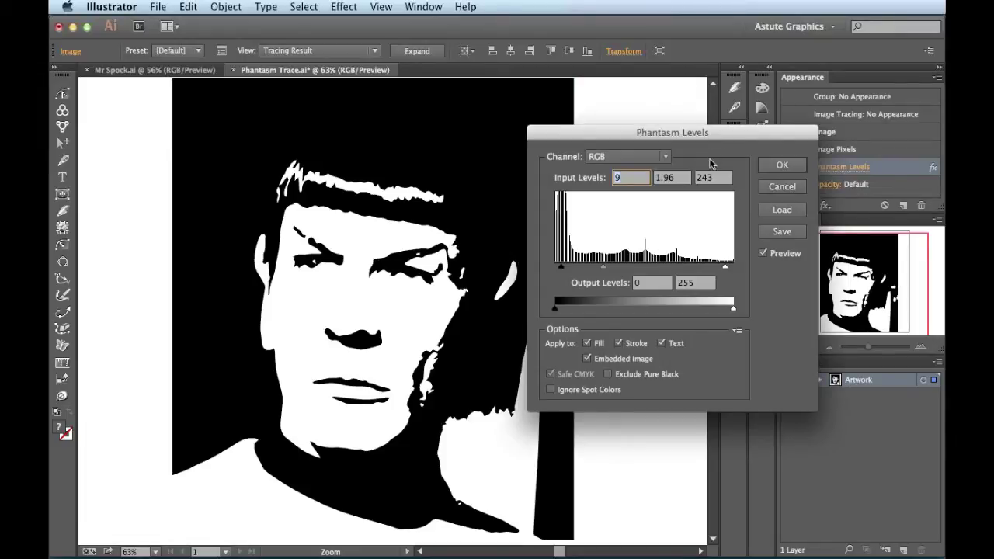
{"action": "left_click_drag", "start_coordinate": [601, 266], "coordinate": [614, 266]}
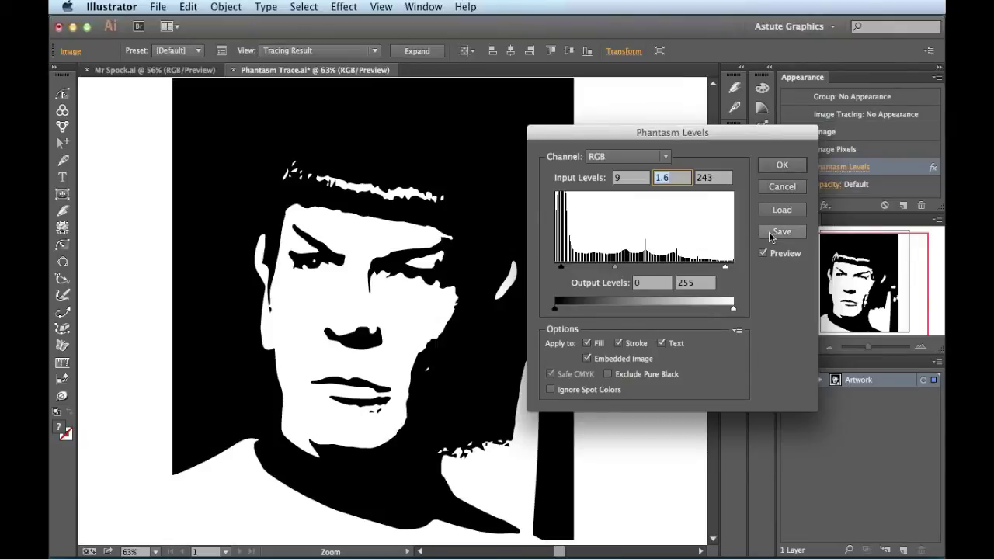
{"action": "left_click", "coordinate": [781, 187]}
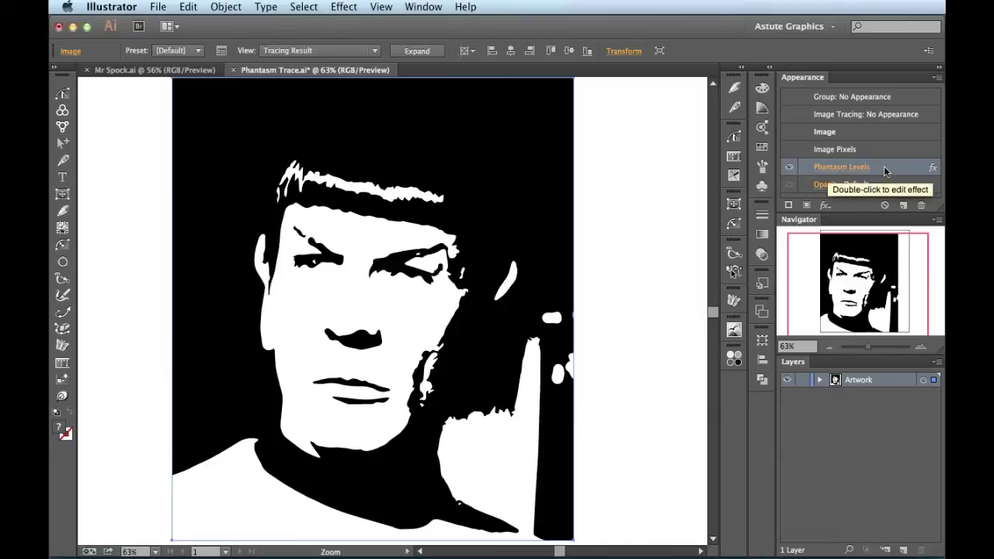
Step: Remove the Phantasm Levels effect and undo the image trace back to the colour photo
{"action": "left_click_drag", "start_coordinate": [885, 171], "coordinate": [920, 205]}
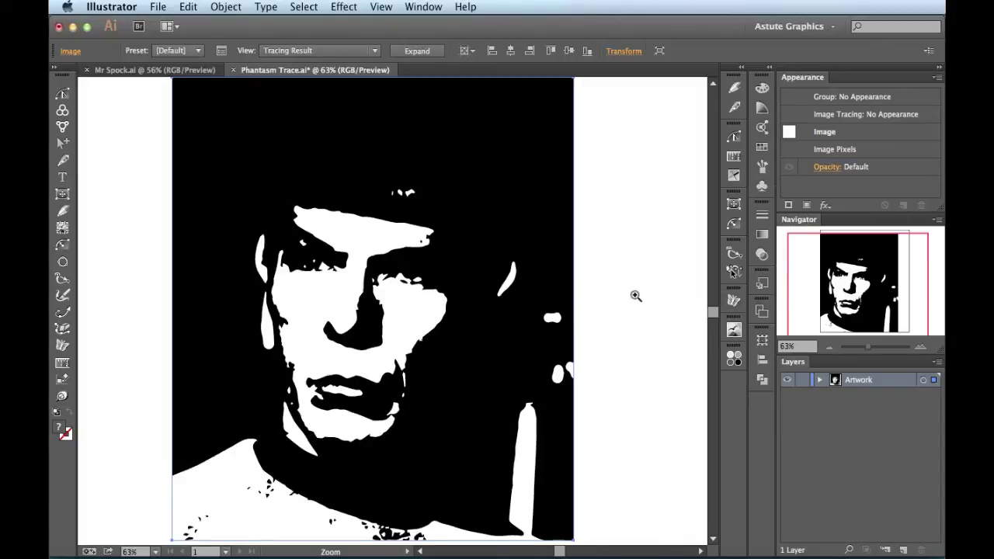
{"action": "key", "text": "v"}
{"action": "key", "text": "super+z"}
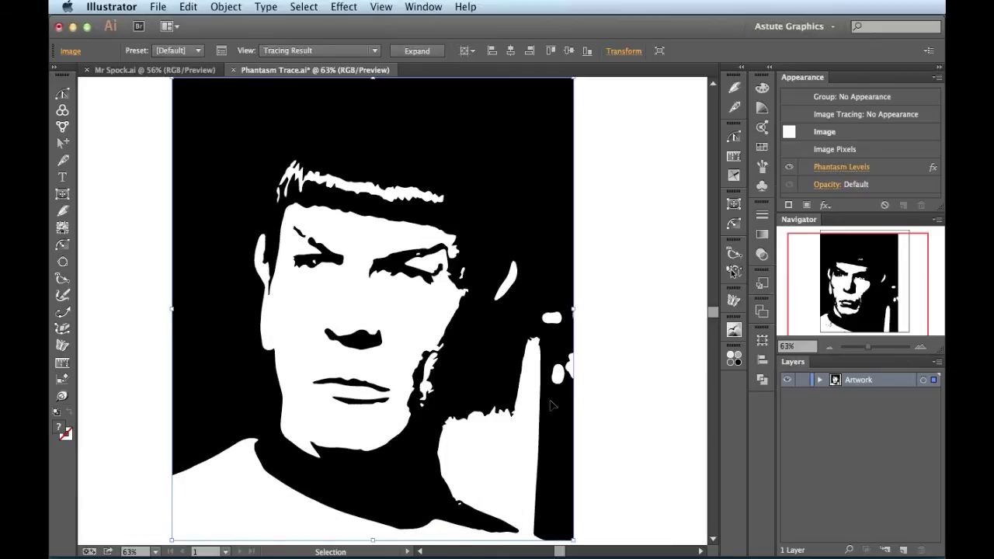
{"action": "key", "text": "super+shift+z"}
{"action": "key", "text": "super+z"}
{"action": "key", "text": "z"}
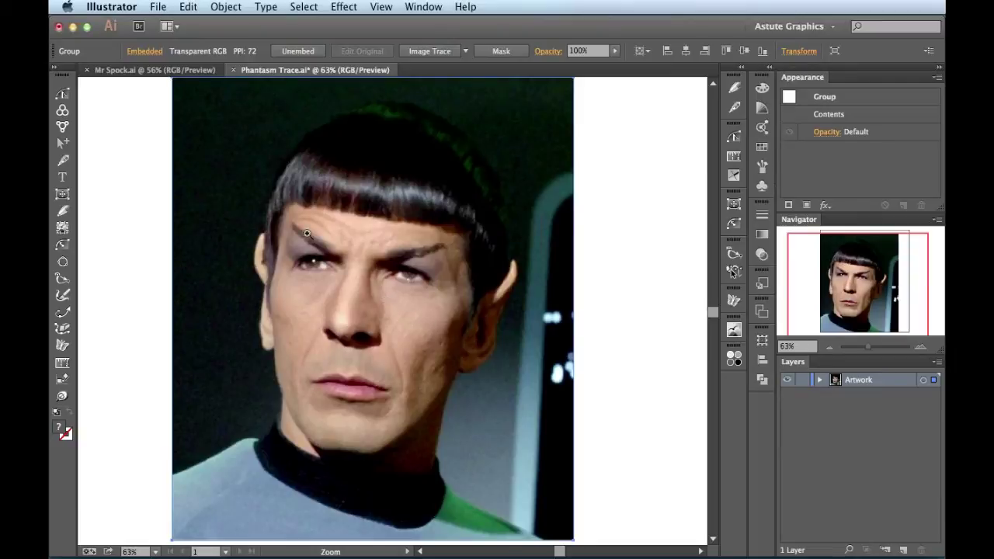
Step: Glance at the finished Mr Spock.ai document, then return to Phantasm Trace
{"action": "left_click", "coordinate": [169, 72]}
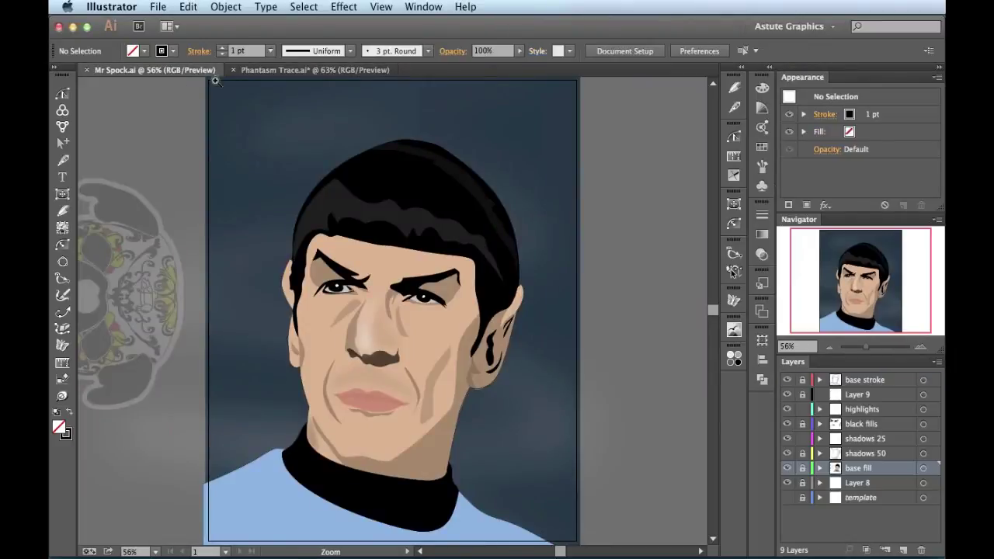
{"action": "left_click", "coordinate": [268, 70]}
{"action": "key", "text": "v"}
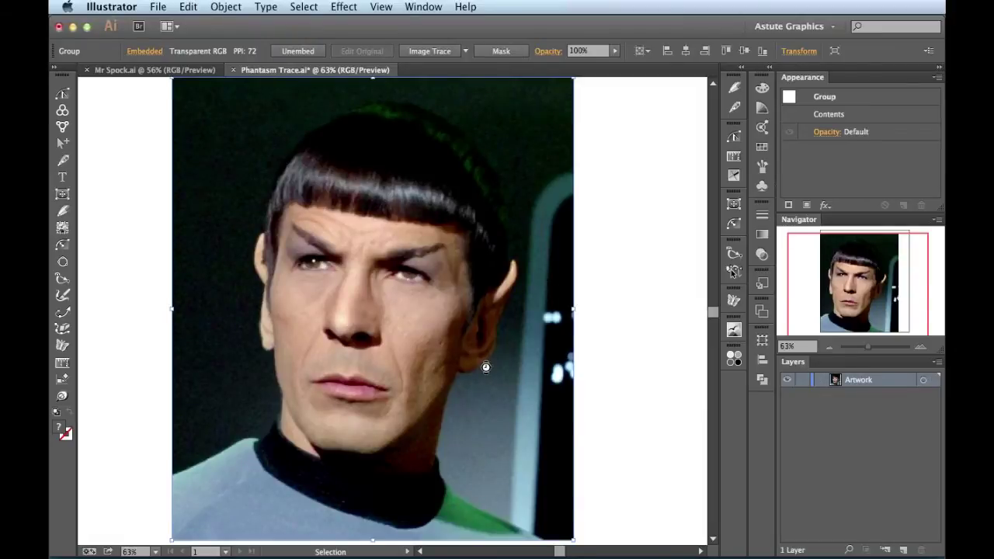
Step: Delete the photo and re-place Mr Spock.psd with the Template option checked
{"action": "key", "text": "Delete"}
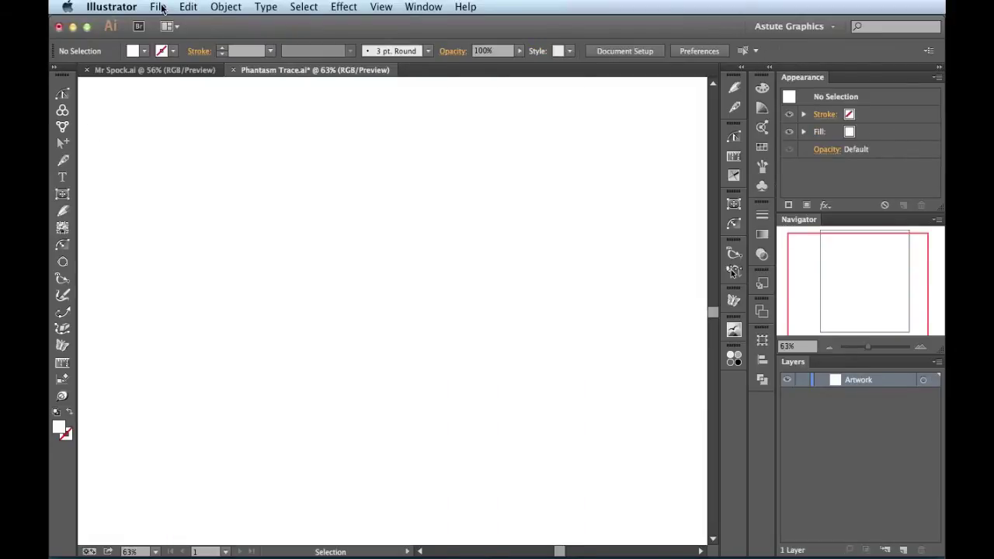
{"action": "left_click", "coordinate": [158, 6]}
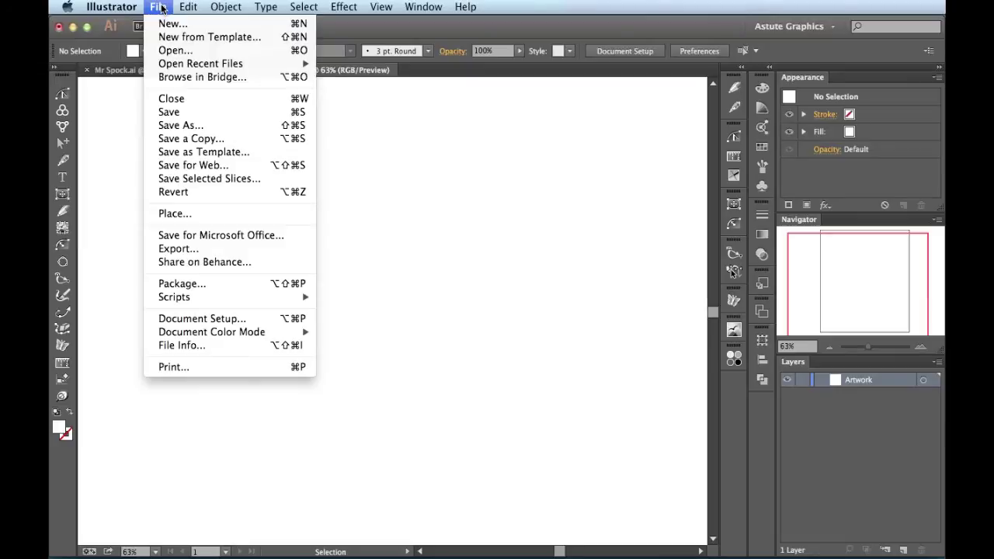
{"action": "left_click", "coordinate": [230, 214]}
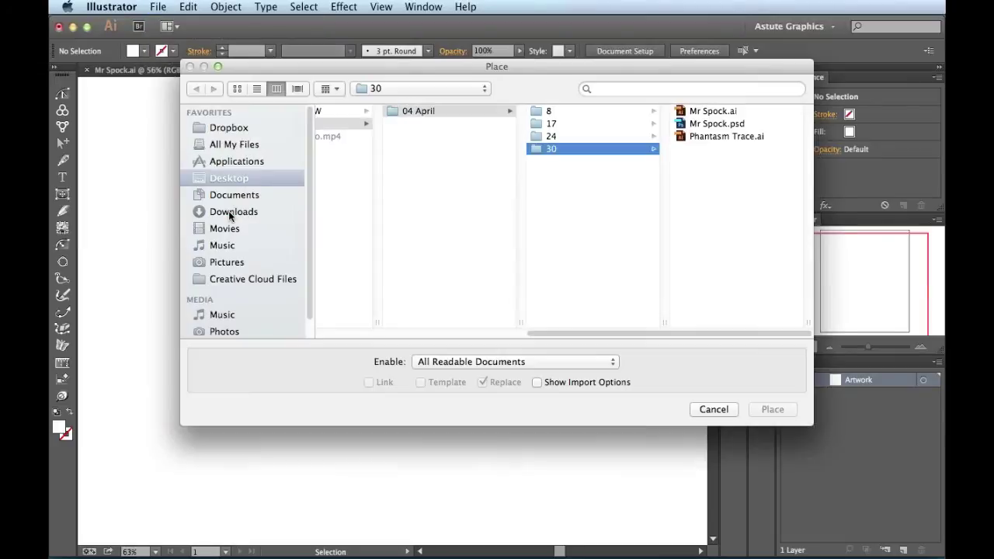
{"action": "left_click", "coordinate": [751, 124]}
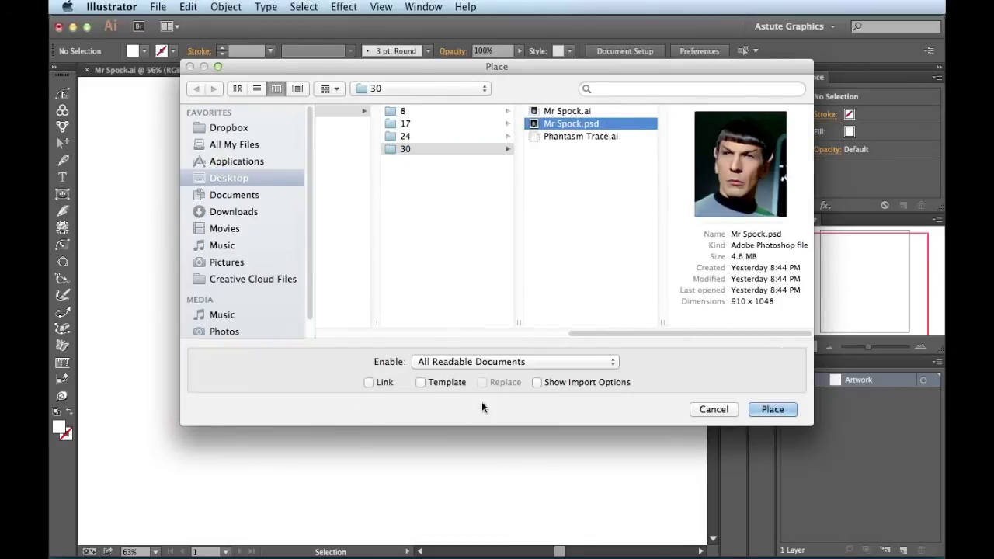
{"action": "left_click", "coordinate": [420, 382]}
{"action": "left_click", "coordinate": [772, 409]}
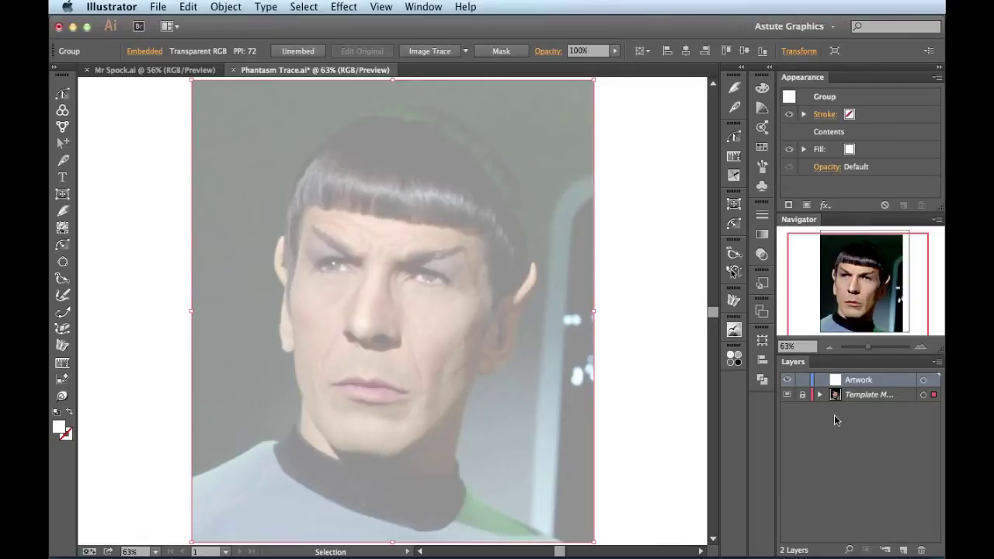
Step: Unlock and expand the template layer, then select the Spock photo inside it
{"action": "left_click", "coordinate": [803, 395]}
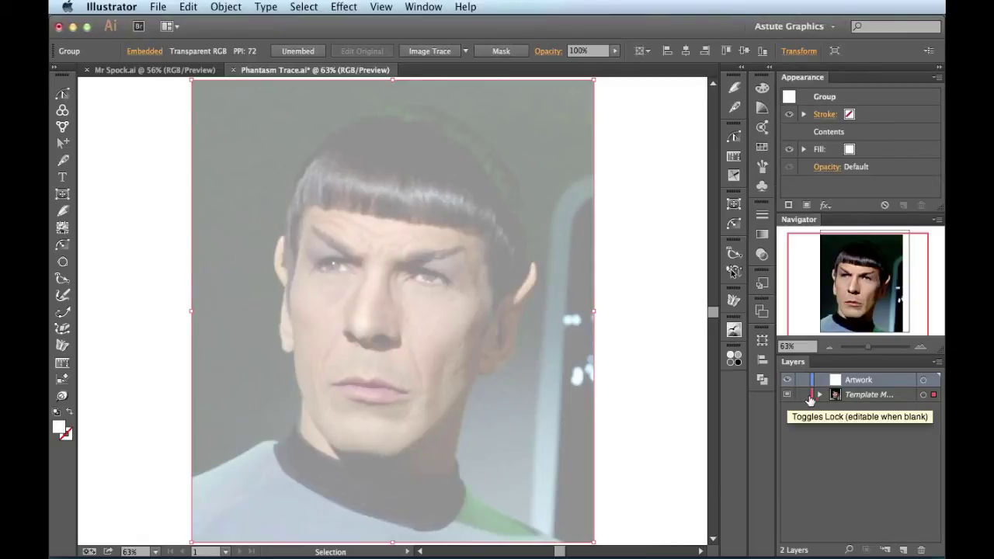
{"action": "left_click", "coordinate": [819, 395]}
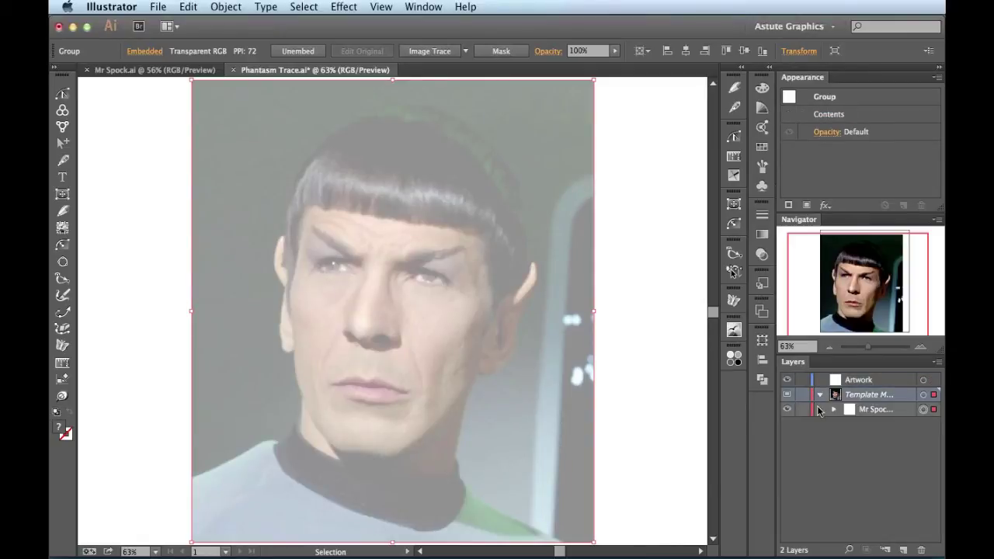
{"action": "left_click", "coordinate": [664, 404]}
{"action": "left_click", "coordinate": [530, 362]}
{"action": "left_click", "coordinate": [191, 7]}
{"action": "mouse_move", "coordinate": [254, 238]}
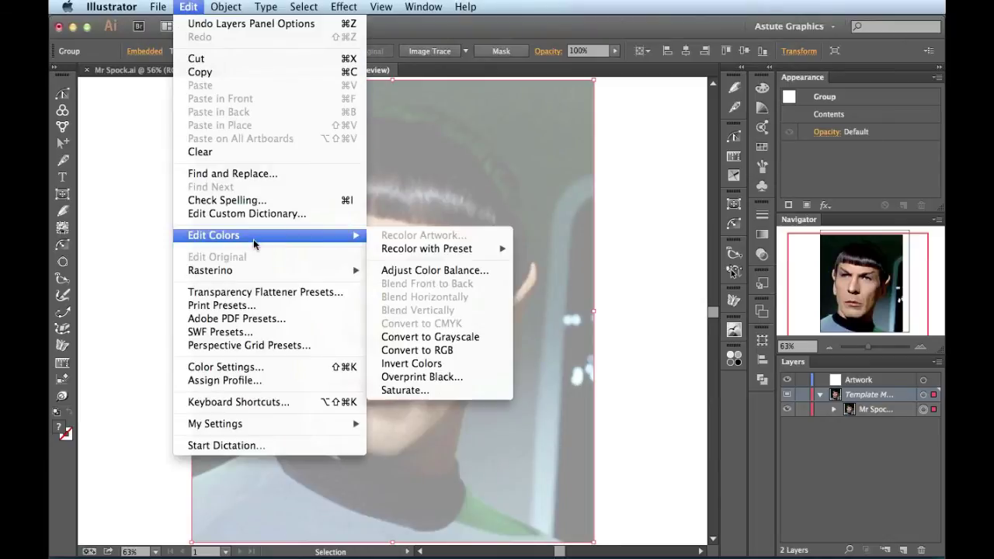
{"action": "left_click", "coordinate": [492, 335]}
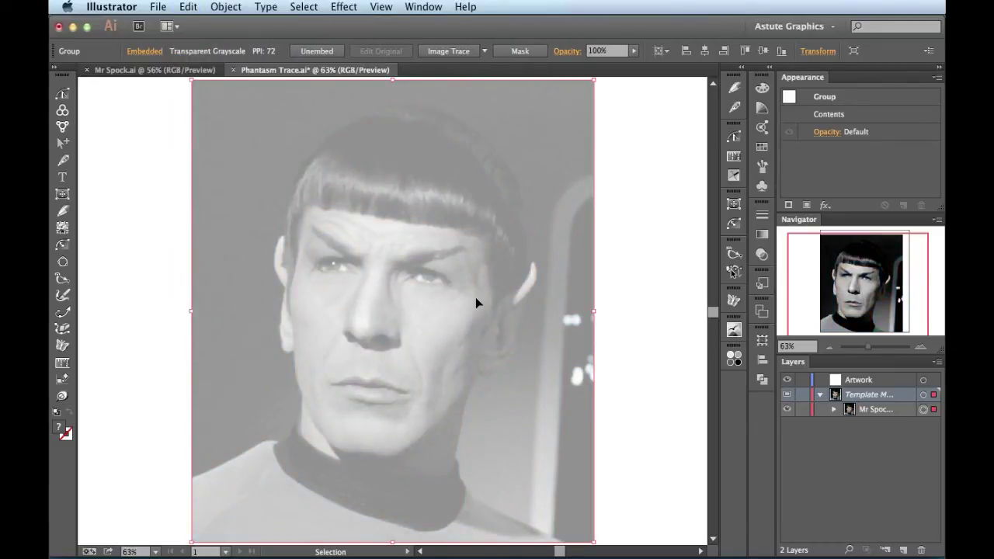
{"action": "key", "text": "a"}
{"action": "key", "text": "ctrl+z"}
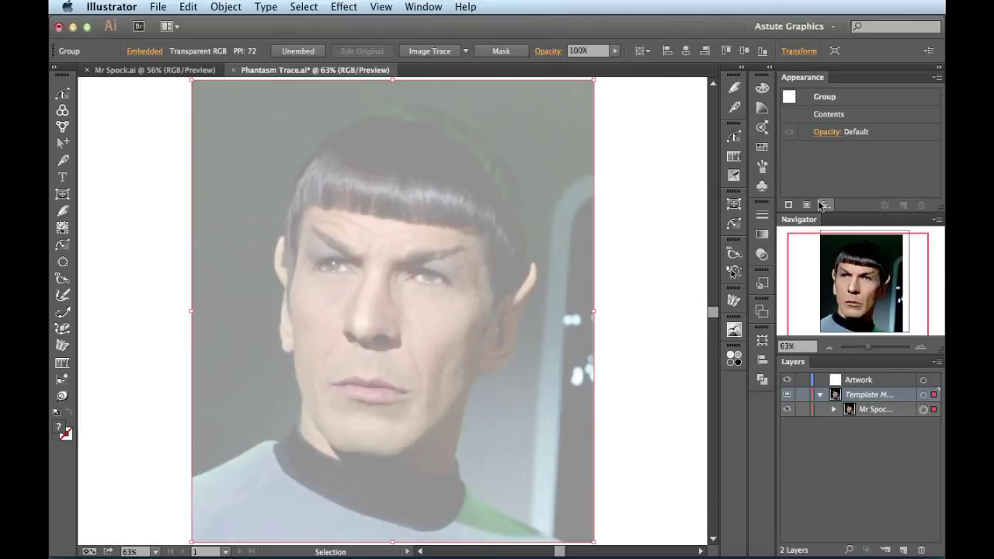
Step: Apply Phantasm Hue/Saturation at -100 saturation, then toggle the effect off and on to compare
{"action": "left_click", "coordinate": [343, 6]}
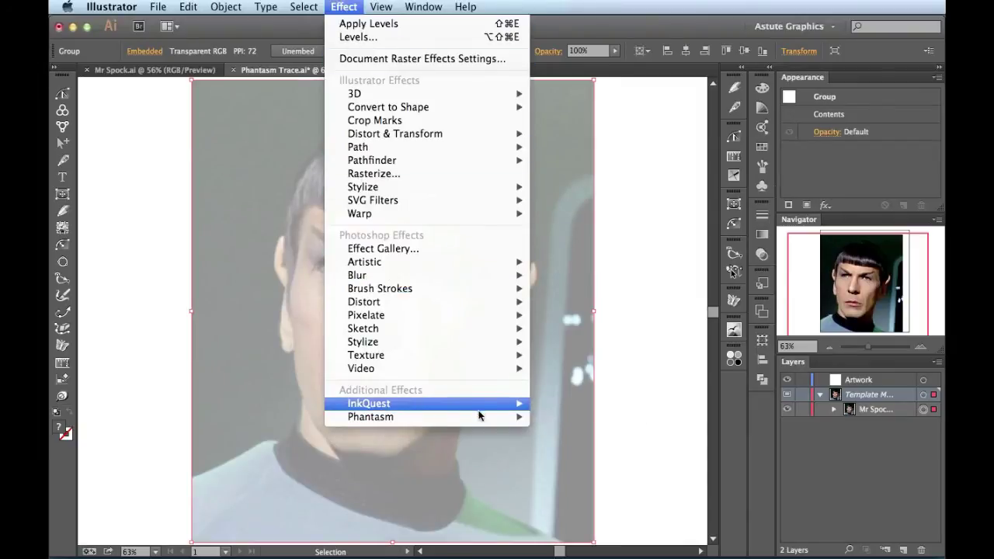
{"action": "mouse_move", "coordinate": [481, 417]}
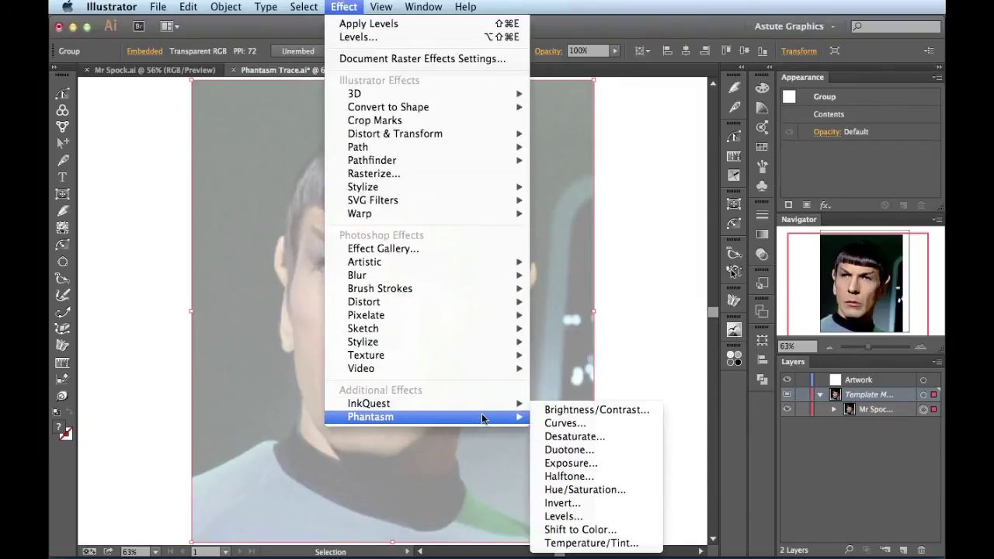
{"action": "left_click", "coordinate": [638, 494]}
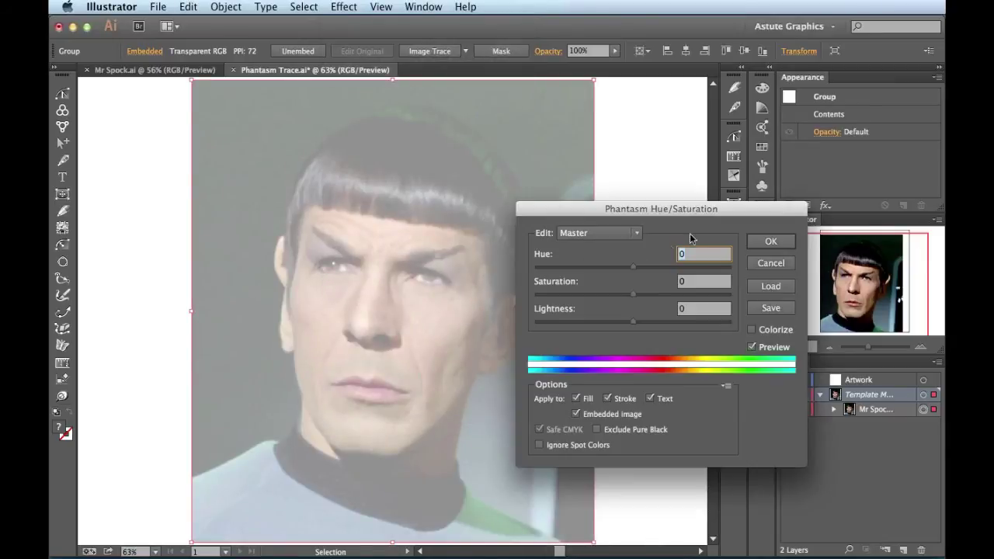
{"action": "left_click_drag", "start_coordinate": [711, 209], "coordinate": [693, 146]}
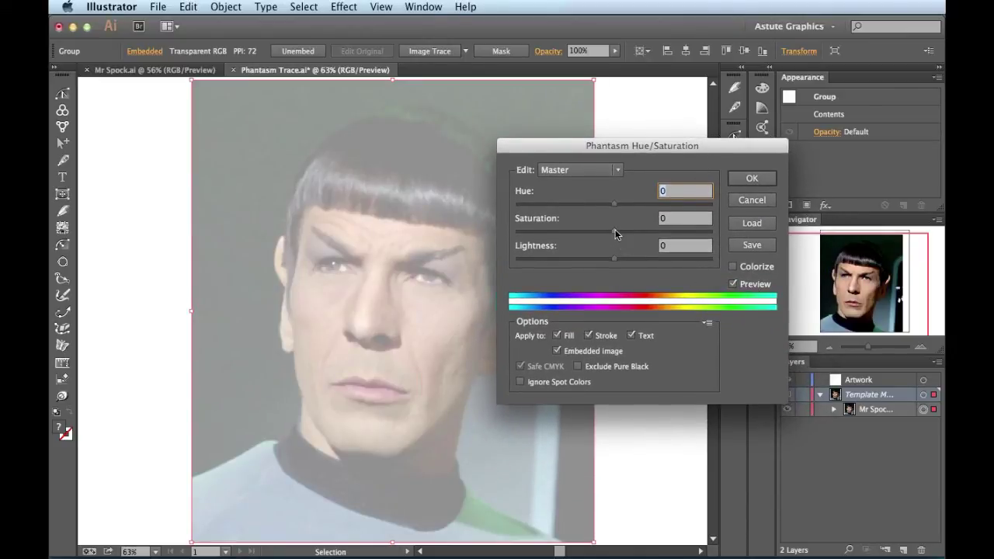
{"action": "left_click_drag", "start_coordinate": [614, 231], "coordinate": [509, 229]}
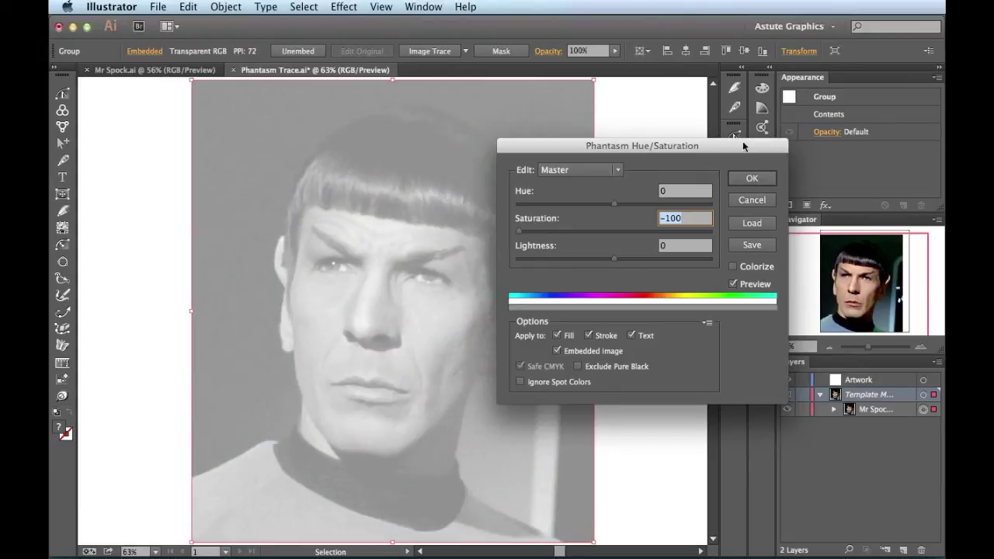
{"action": "left_click", "coordinate": [751, 179]}
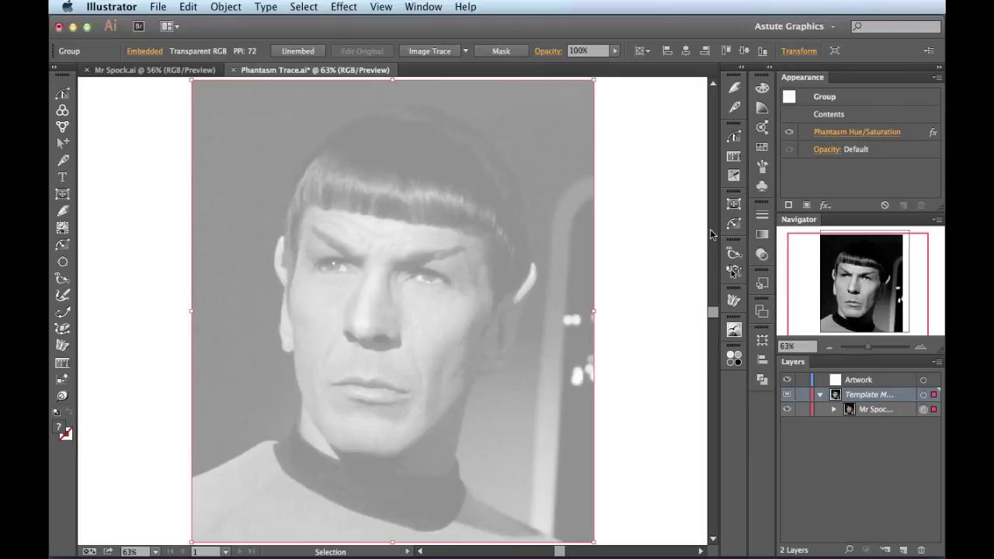
{"action": "left_click", "coordinate": [789, 135]}
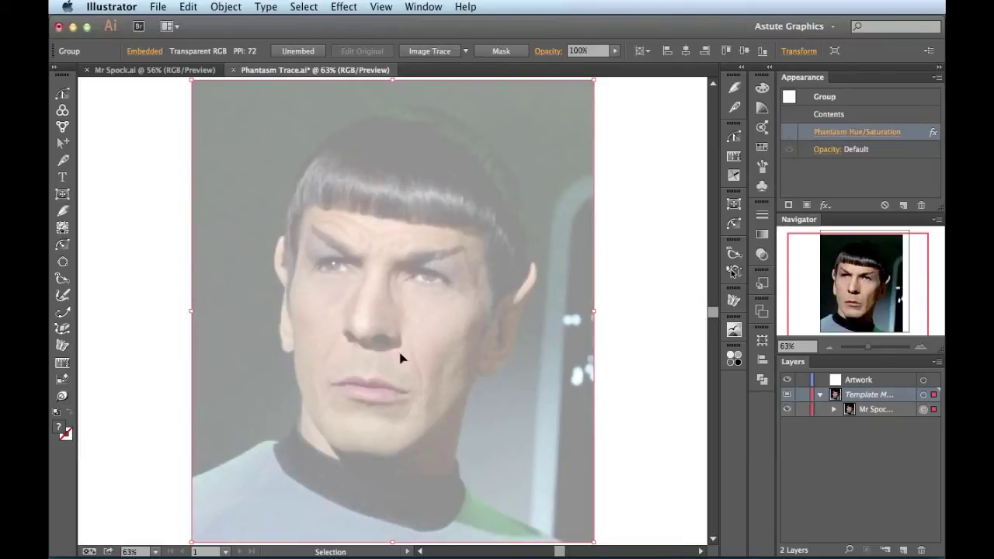
{"action": "left_click", "coordinate": [791, 135]}
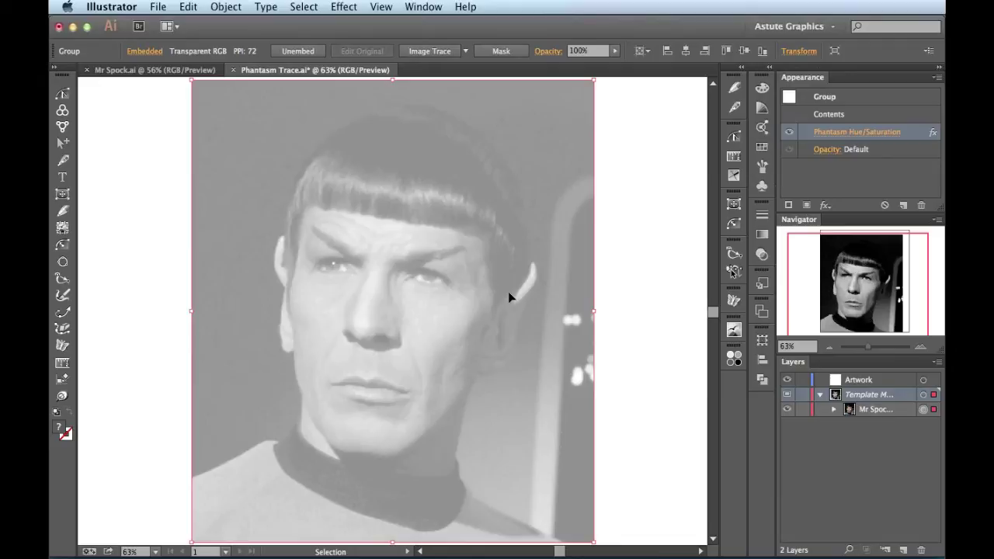
Step: Add a Phantasm Levels effect with input levels 12, 2.28 and 217
{"action": "left_click", "coordinate": [827, 206]}
{"action": "mouse_move", "coordinate": [735, 542]}
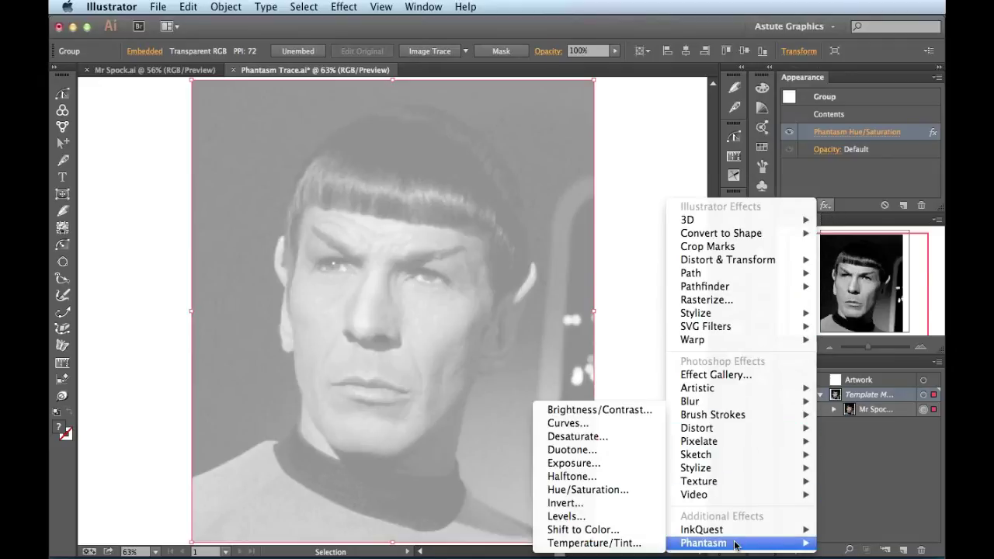
{"action": "left_click", "coordinate": [607, 519]}
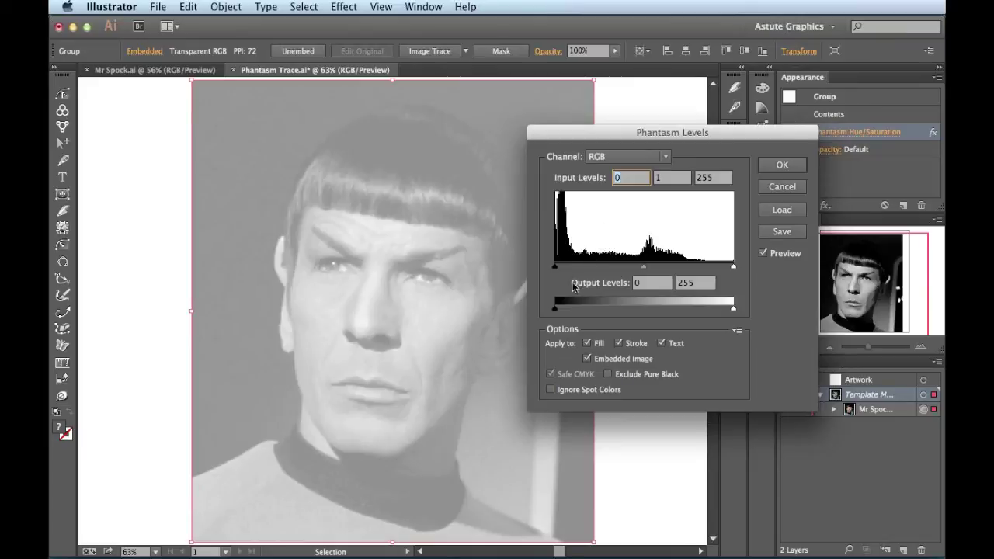
{"action": "left_click_drag", "start_coordinate": [556, 266], "coordinate": [563, 265]}
{"action": "left_click_drag", "start_coordinate": [734, 265], "coordinate": [706, 267]}
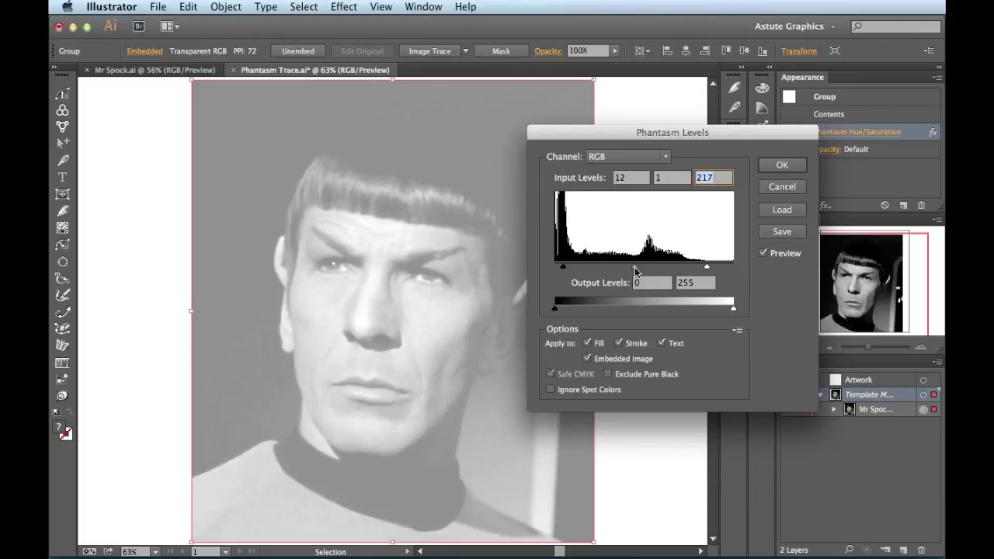
{"action": "left_click_drag", "start_coordinate": [634, 265], "coordinate": [590, 265]}
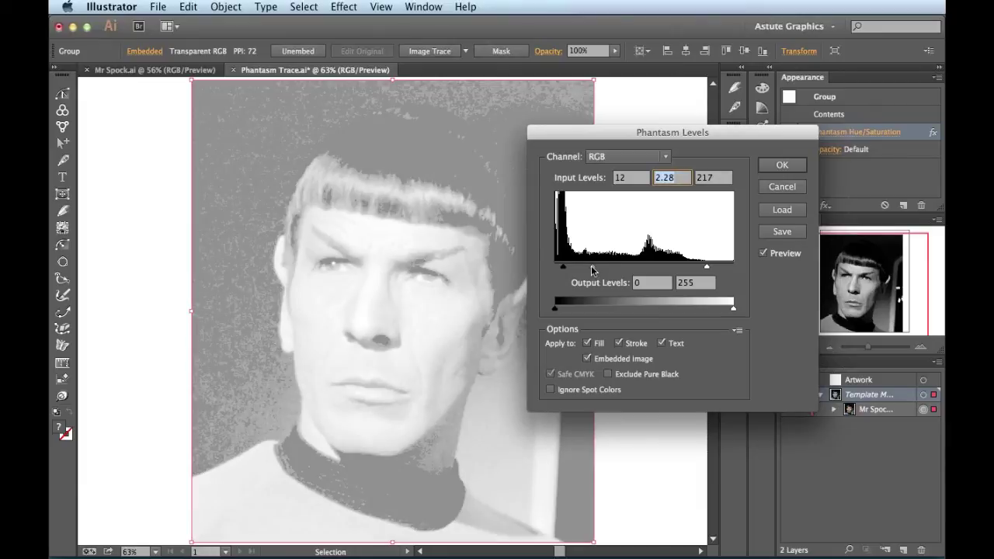
{"action": "left_click", "coordinate": [775, 161]}
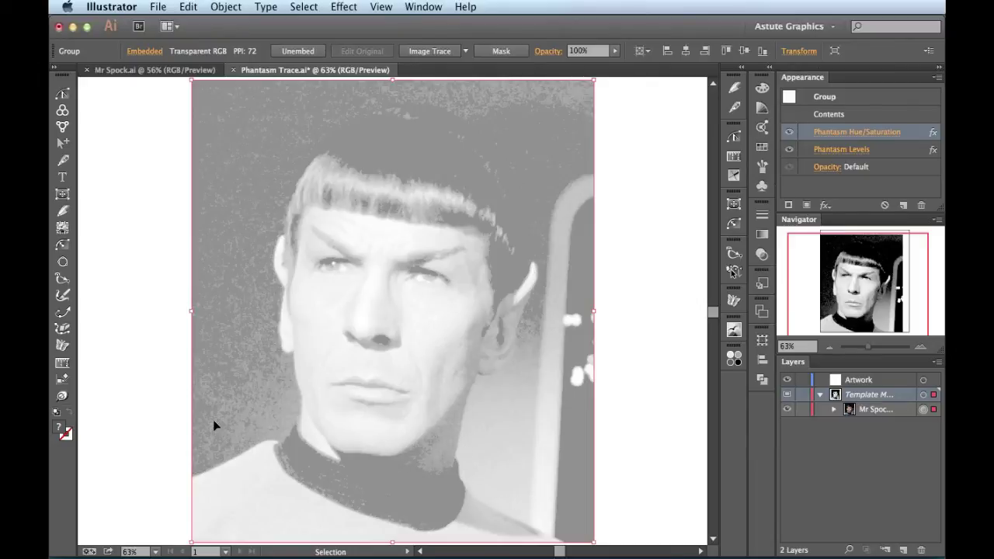
Step: Unlock the template layer and select the Spock photo group
{"action": "left_click", "coordinate": [803, 395]}
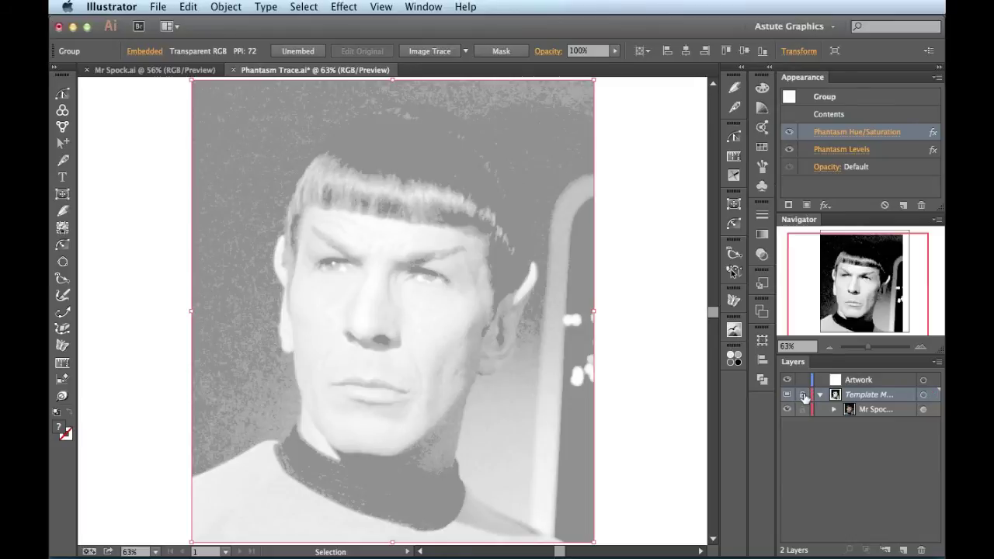
{"action": "left_click", "coordinate": [875, 380]}
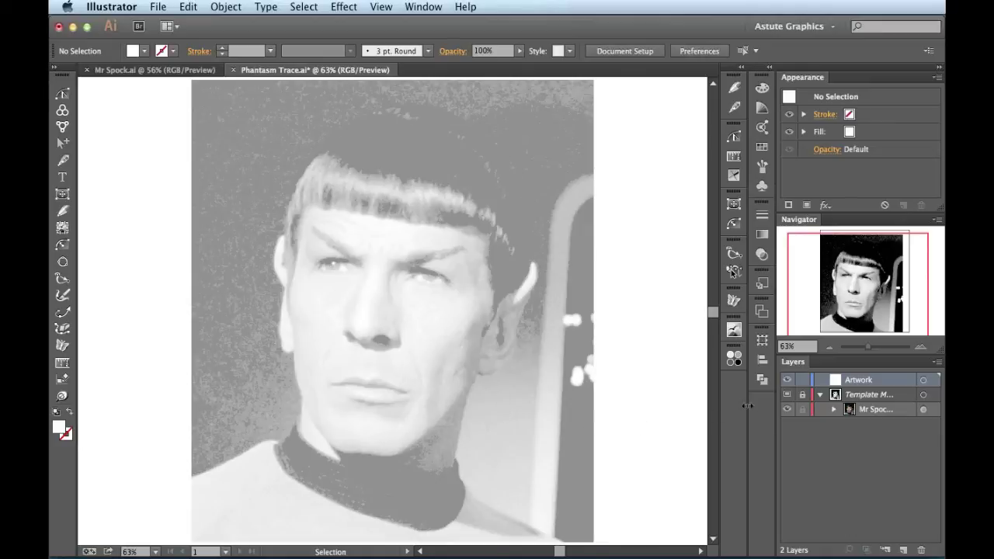
{"action": "left_click", "coordinate": [803, 399]}
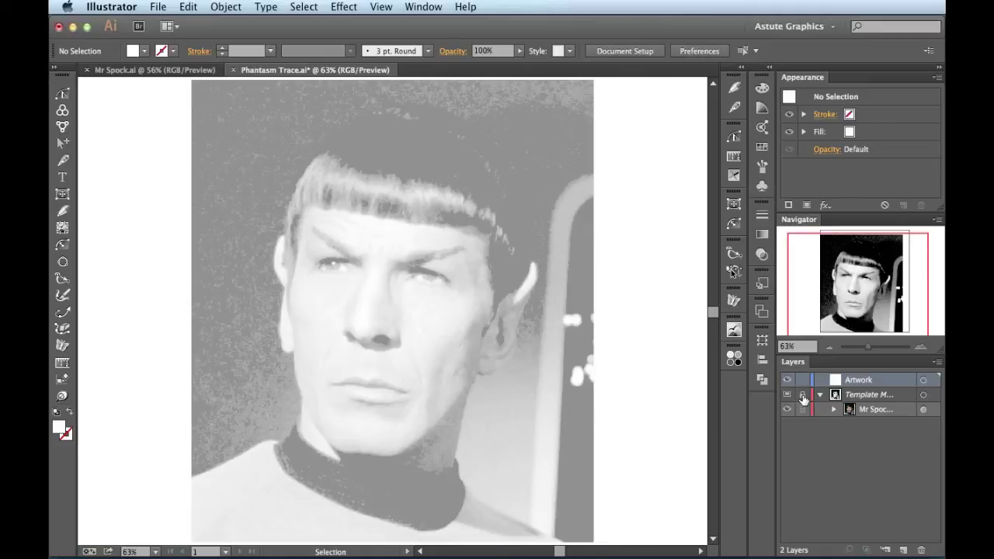
{"action": "left_click", "coordinate": [502, 365]}
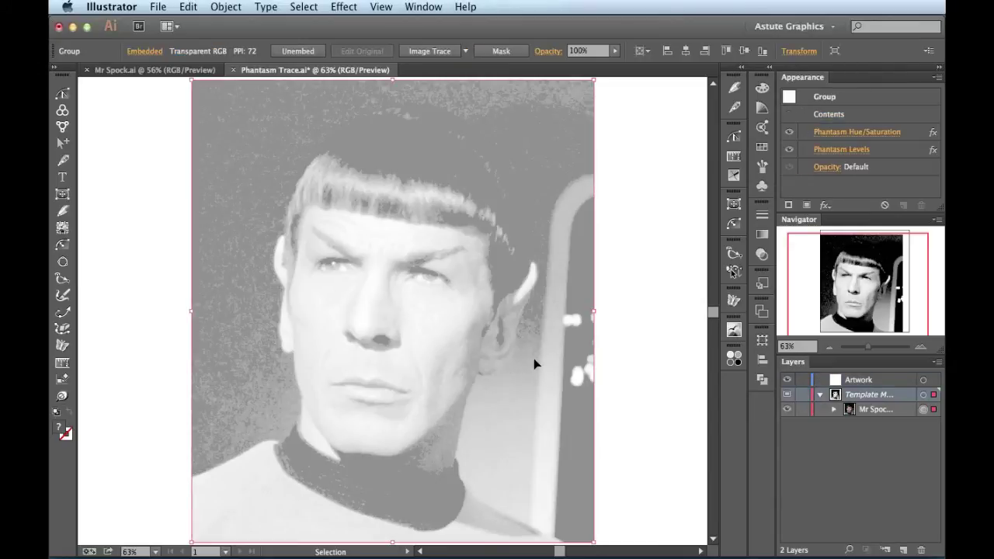
Step: Lower the Phantasm Levels midtone value to 0.49
{"action": "left_click", "coordinate": [846, 151]}
{"action": "left_click_drag", "start_coordinate": [594, 266], "coordinate": [675, 269]}
{"action": "left_click", "coordinate": [782, 165]}
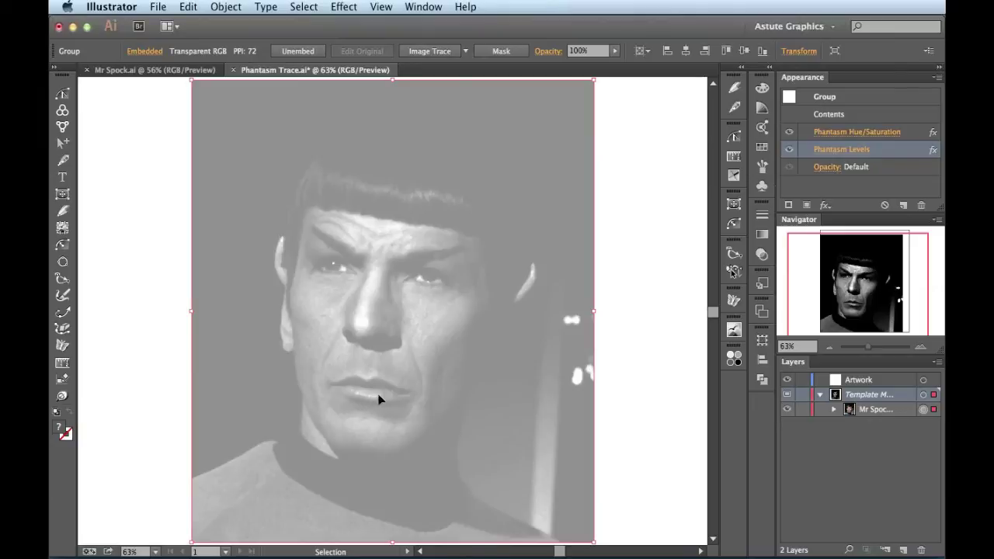
{"action": "left_click", "coordinate": [153, 69]}
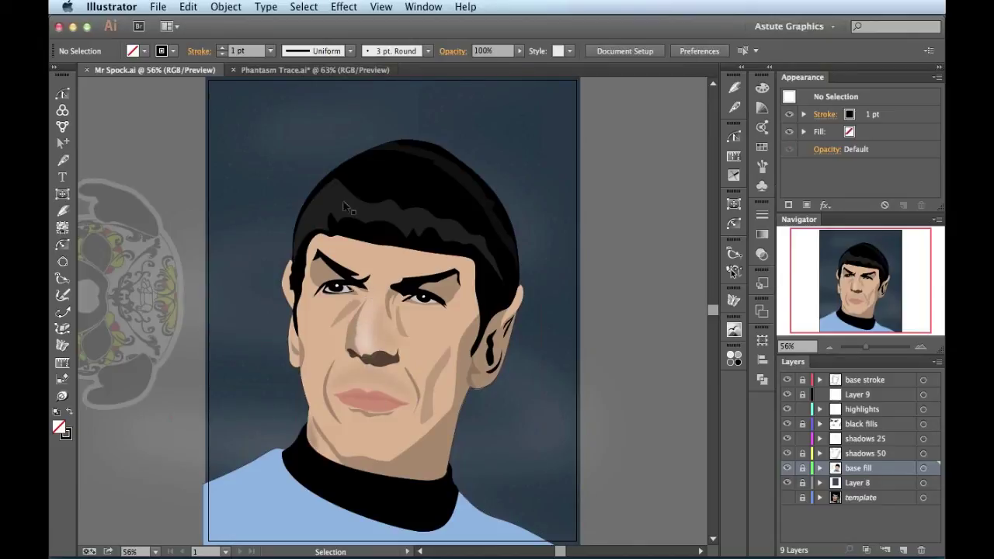
{"action": "left_click", "coordinate": [323, 71]}
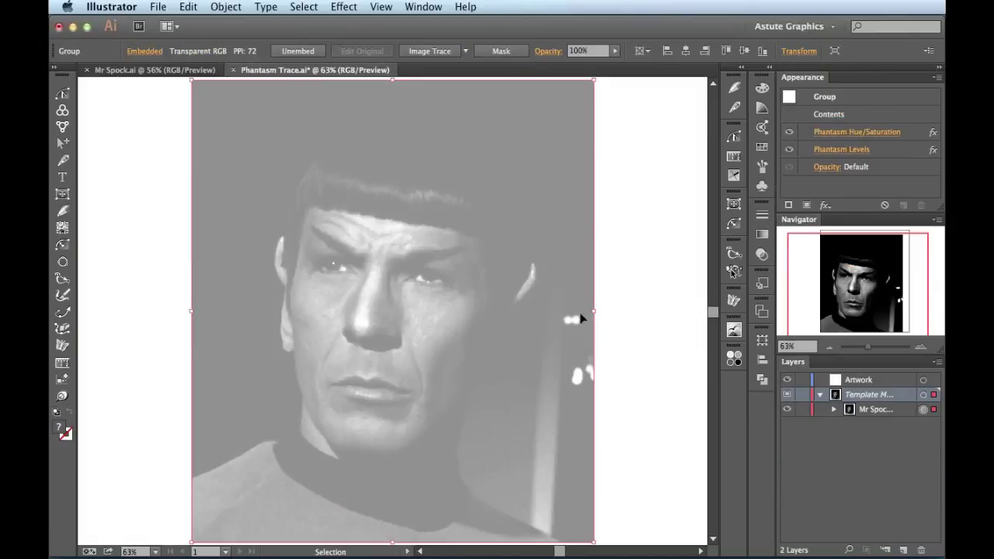
Step: Delete the Hue/Saturation effect and add Phantasm Curves with an RGB S-curve
{"action": "left_click", "coordinate": [914, 133]}
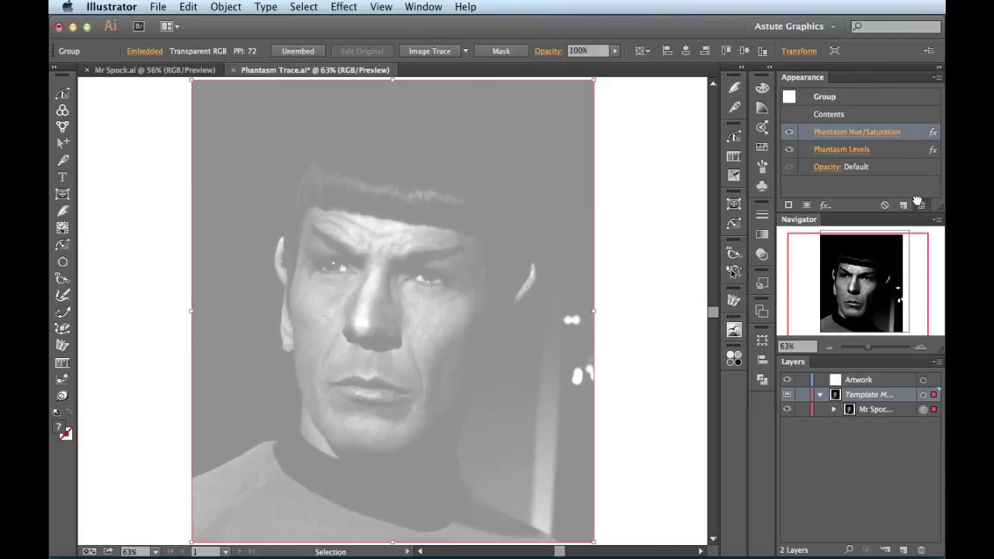
{"action": "left_click", "coordinate": [919, 204]}
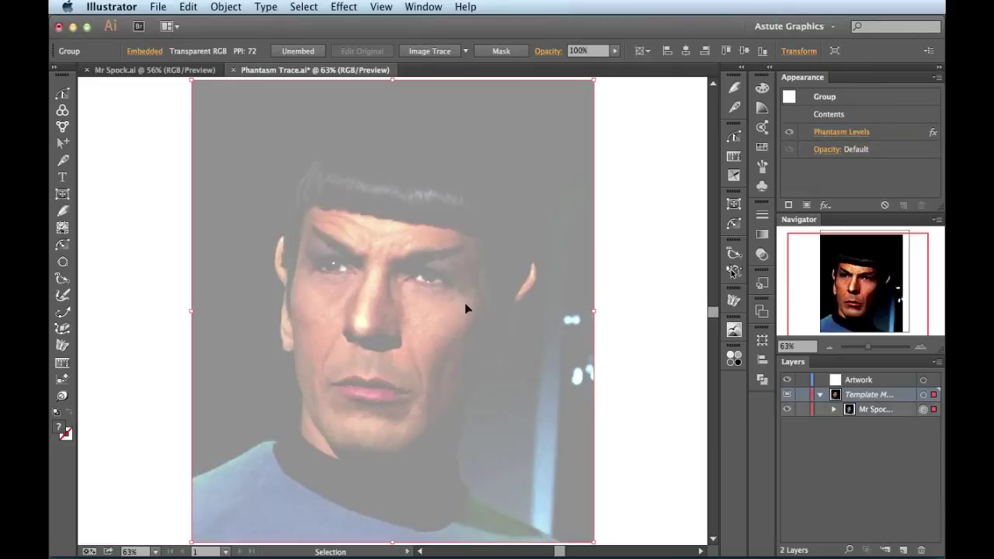
{"action": "left_click", "coordinate": [346, 7]}
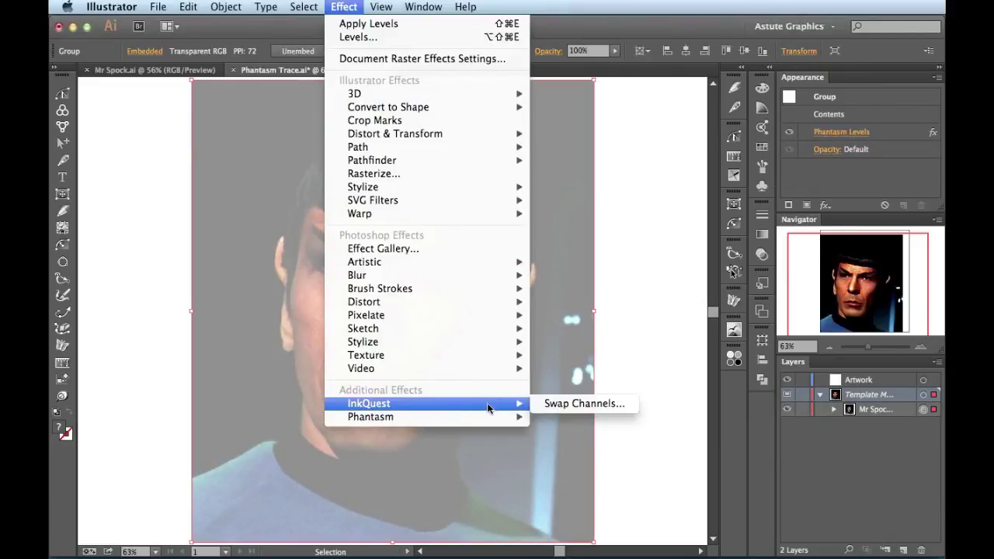
{"action": "mouse_move", "coordinate": [495, 423]}
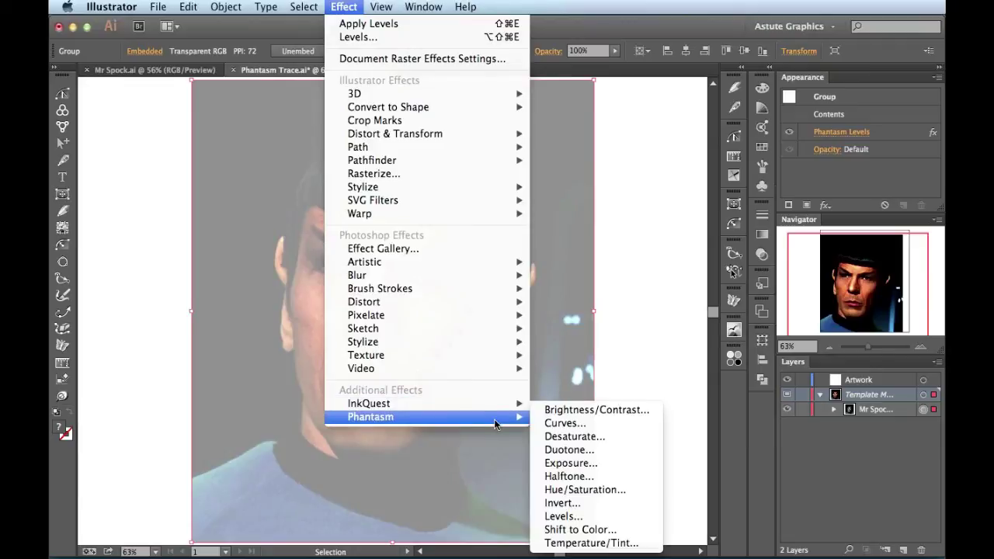
{"action": "left_click", "coordinate": [624, 426]}
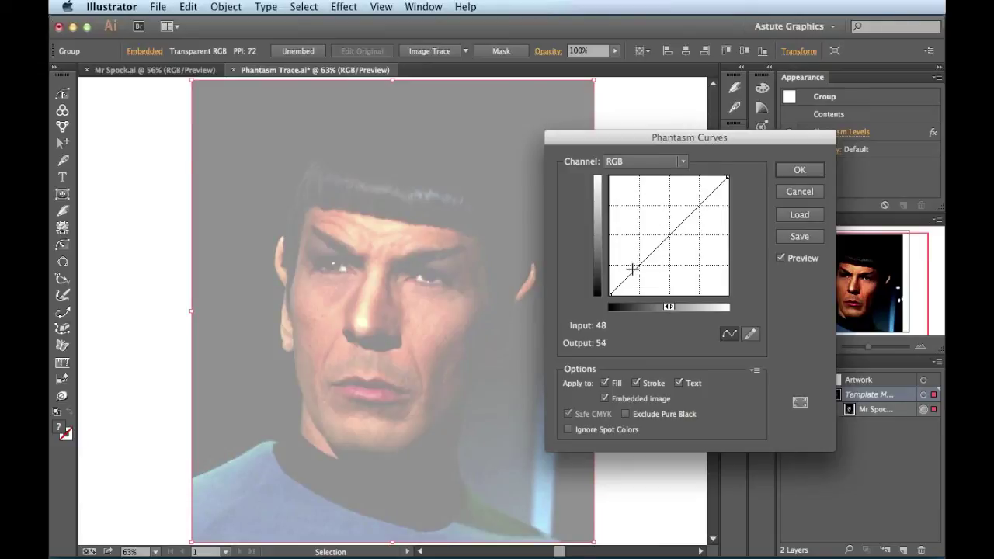
{"action": "left_click", "coordinate": [632, 270]}
{"action": "left_click_drag", "start_coordinate": [632, 269], "coordinate": [628, 267]}
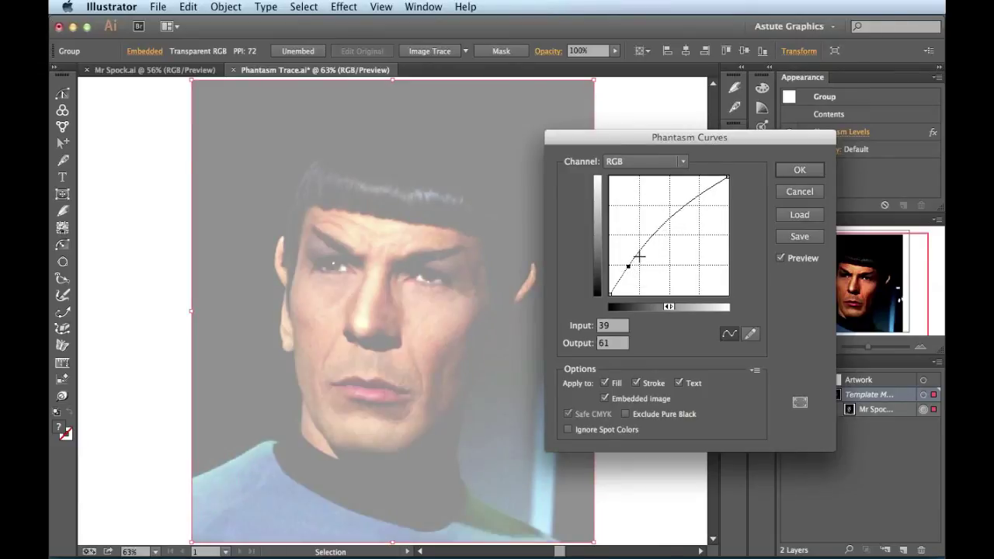
{"action": "left_click", "coordinate": [694, 203]}
{"action": "left_click_drag", "start_coordinate": [694, 203], "coordinate": [699, 212]}
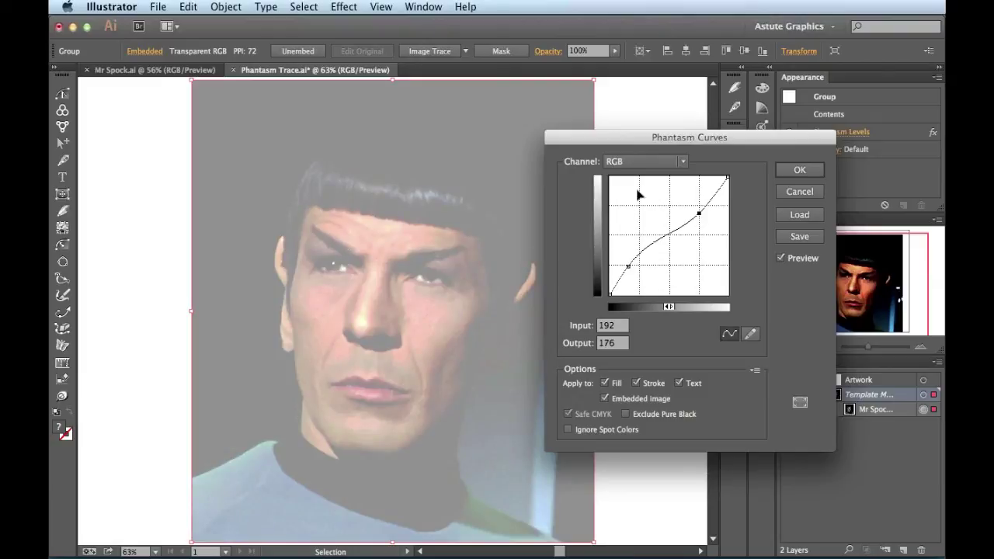
Step: Brighten the Green channel midtones in Curves and apply the effect
{"action": "left_click", "coordinate": [683, 161]}
{"action": "left_click", "coordinate": [638, 207]}
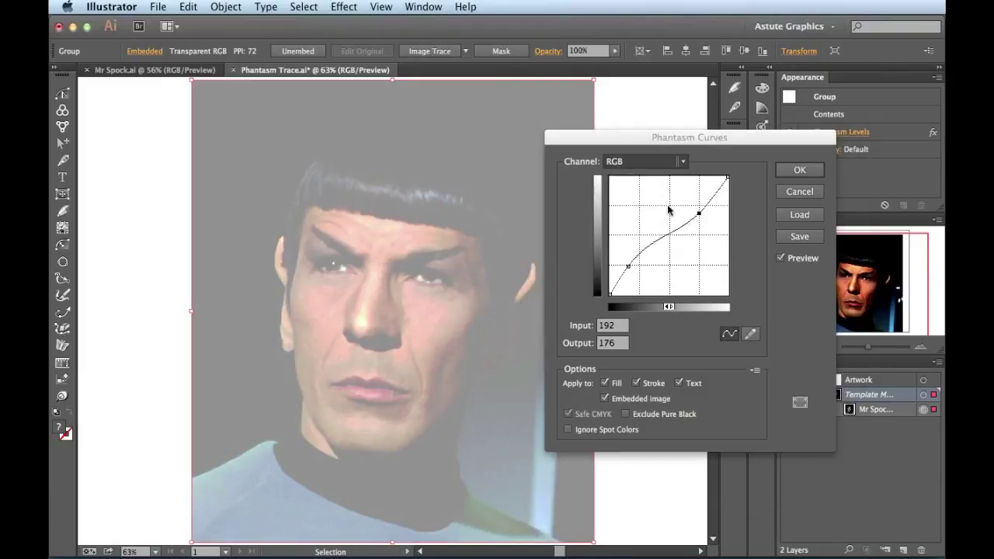
{"action": "left_click_drag", "start_coordinate": [664, 247], "coordinate": [657, 235]}
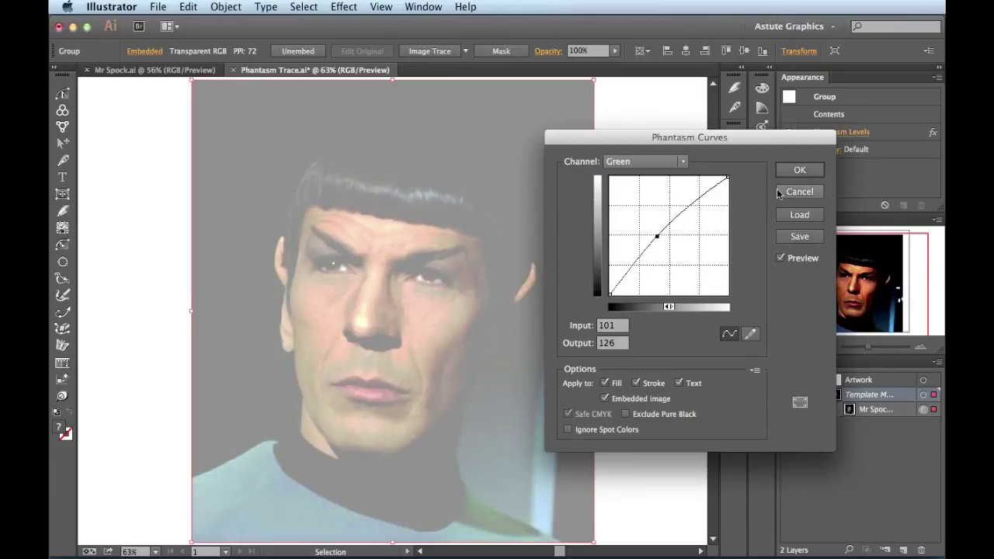
{"action": "left_click", "coordinate": [786, 170]}
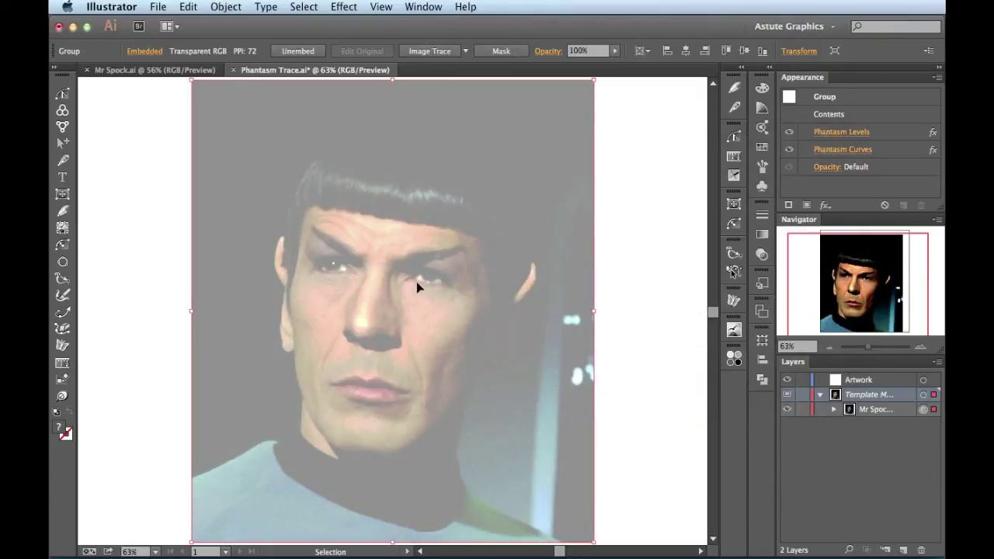